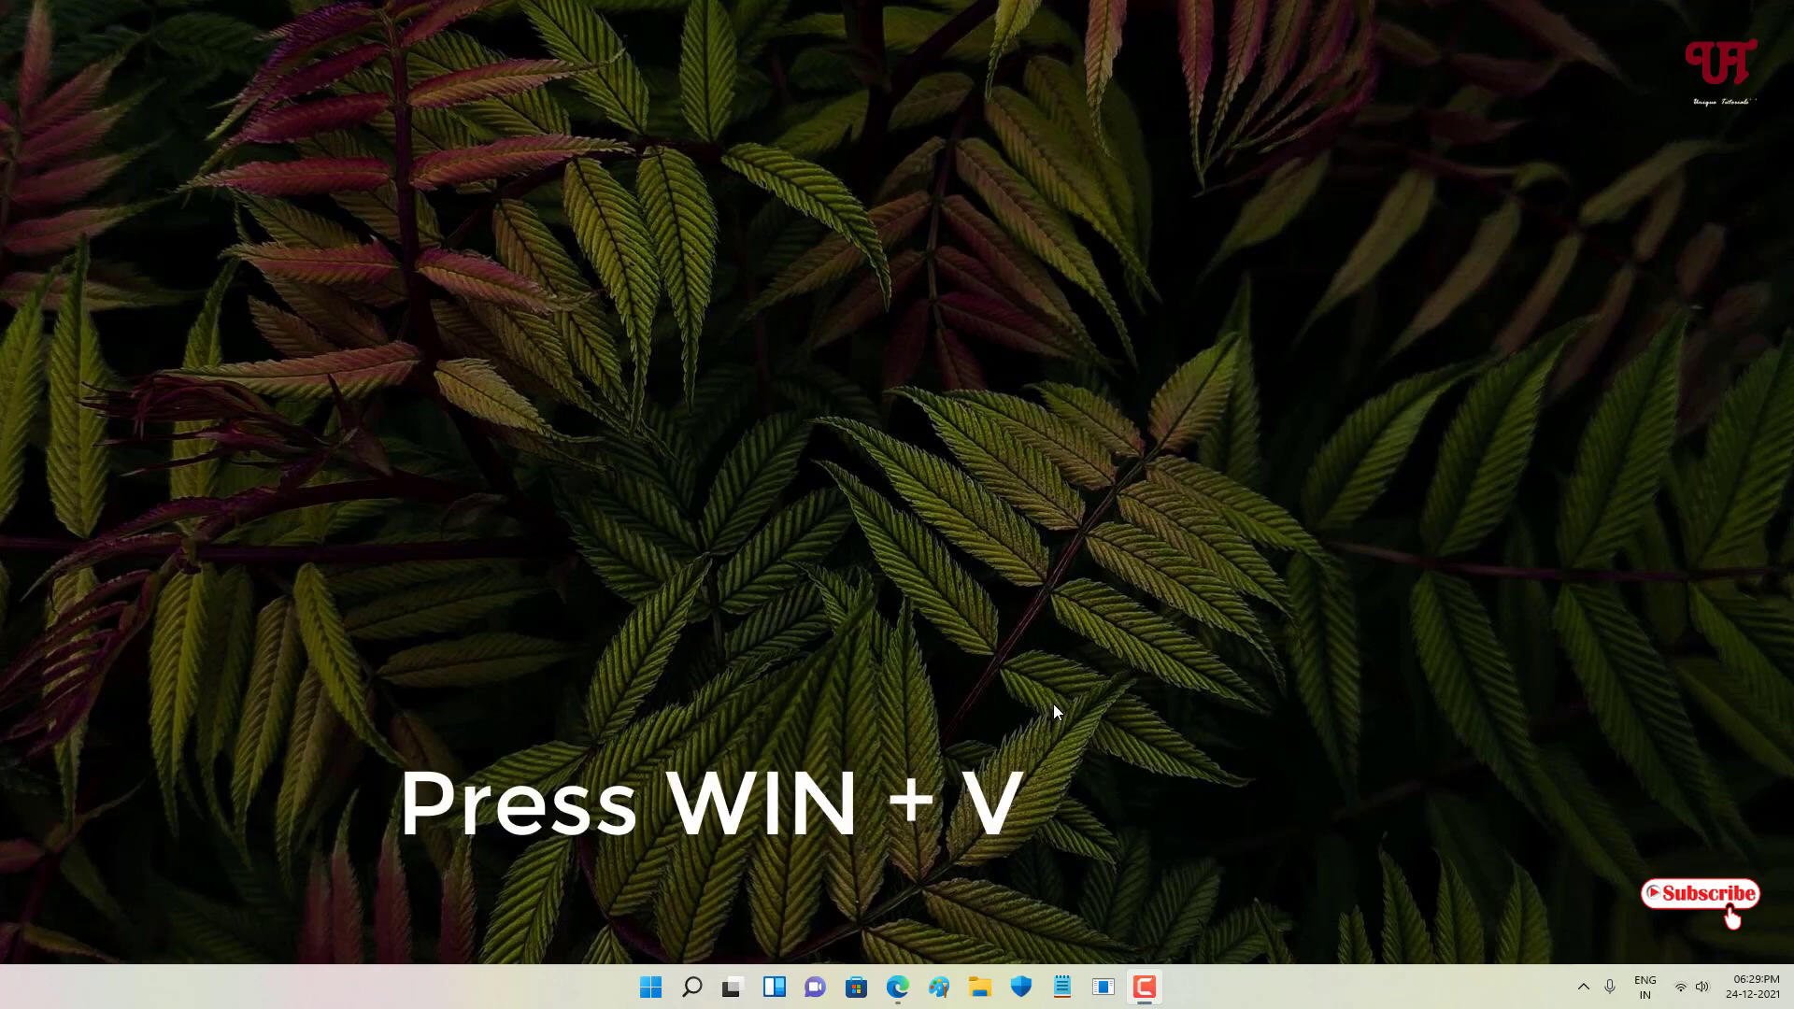
# - Open the clipboard panel with Win+V and see its 'Let's get started' turn-on prompt
pyautogui.press('super+v')
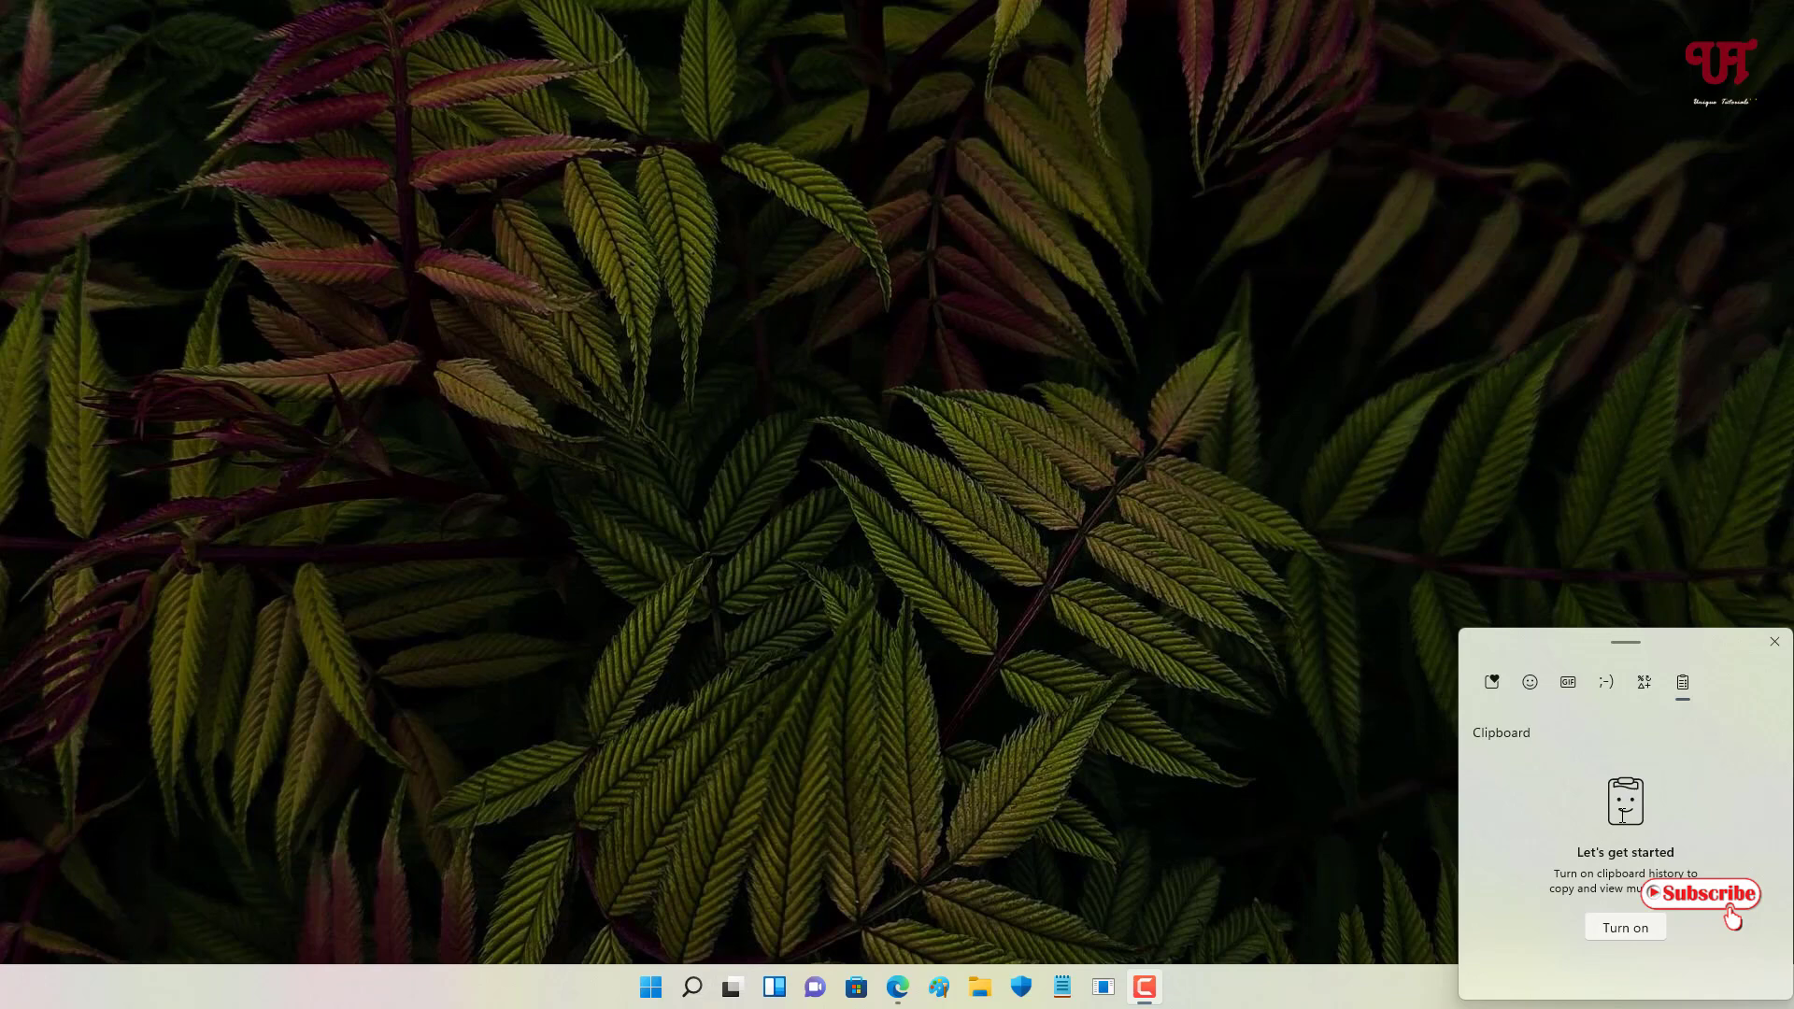
# - Close the clipboard flyout and go to Settings > System > Clipboard through the Start menu
pyautogui.click(1215, 797)
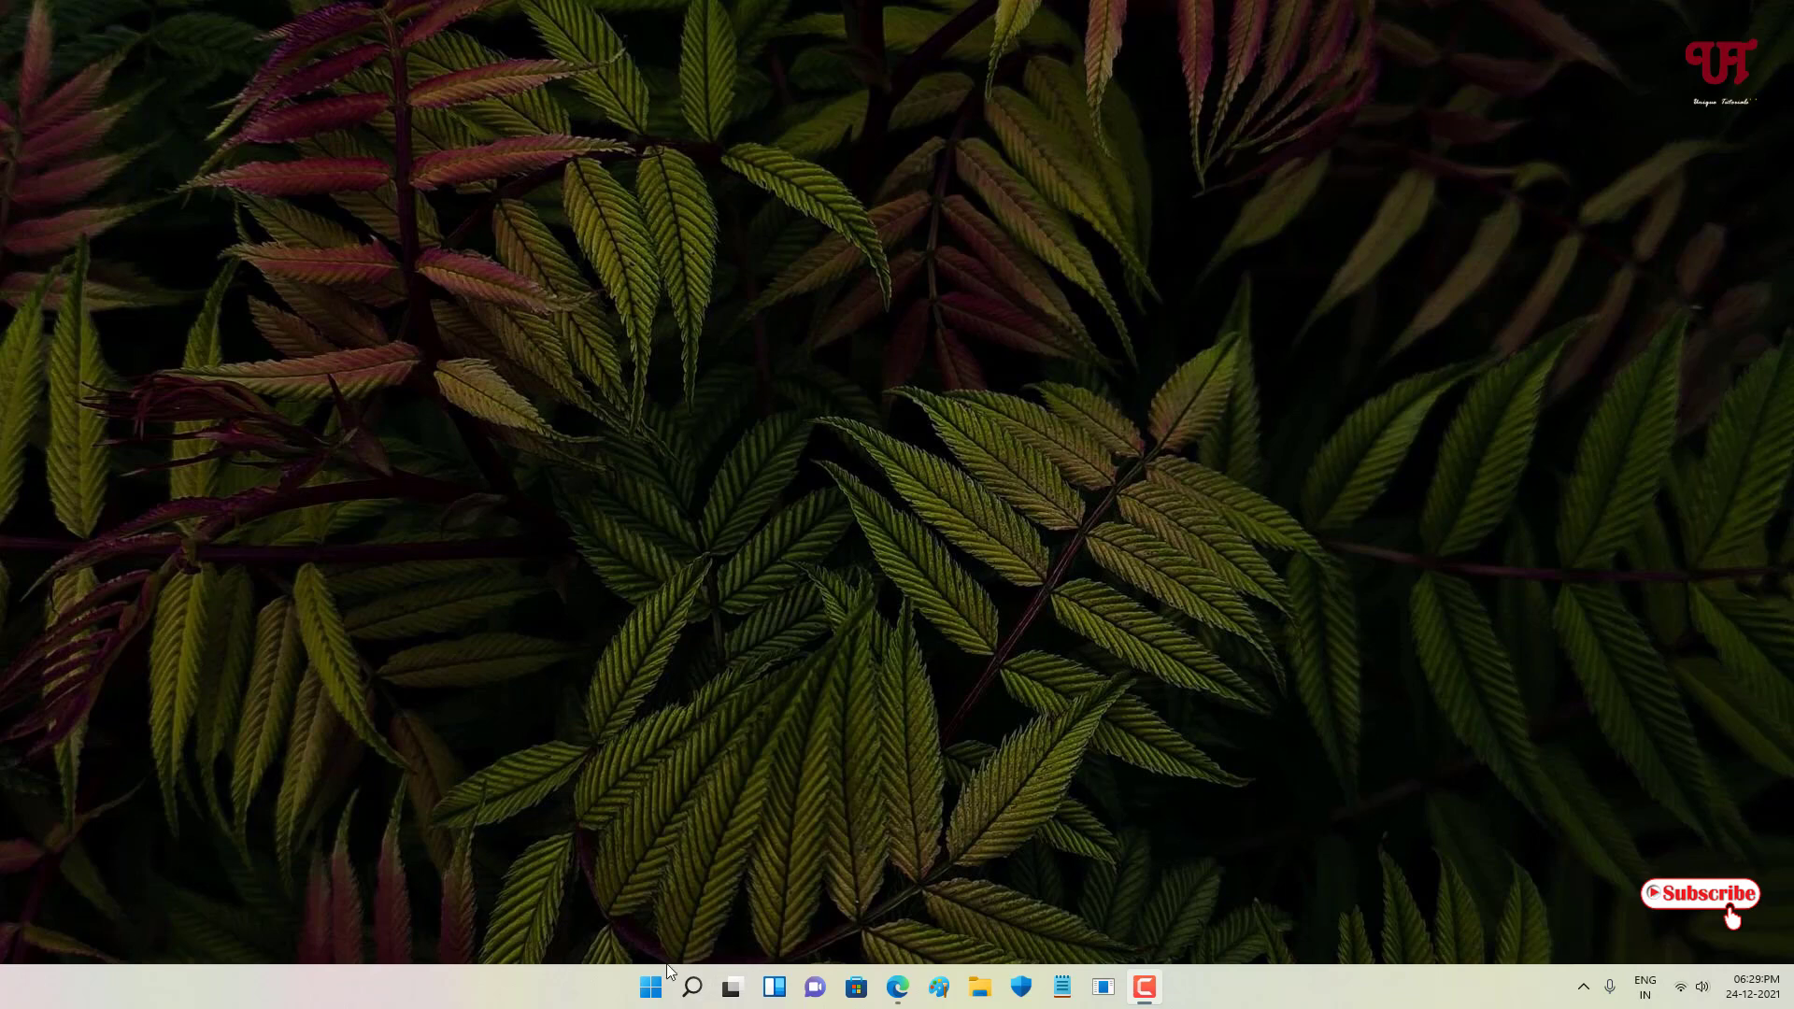
pyautogui.click(654, 991)
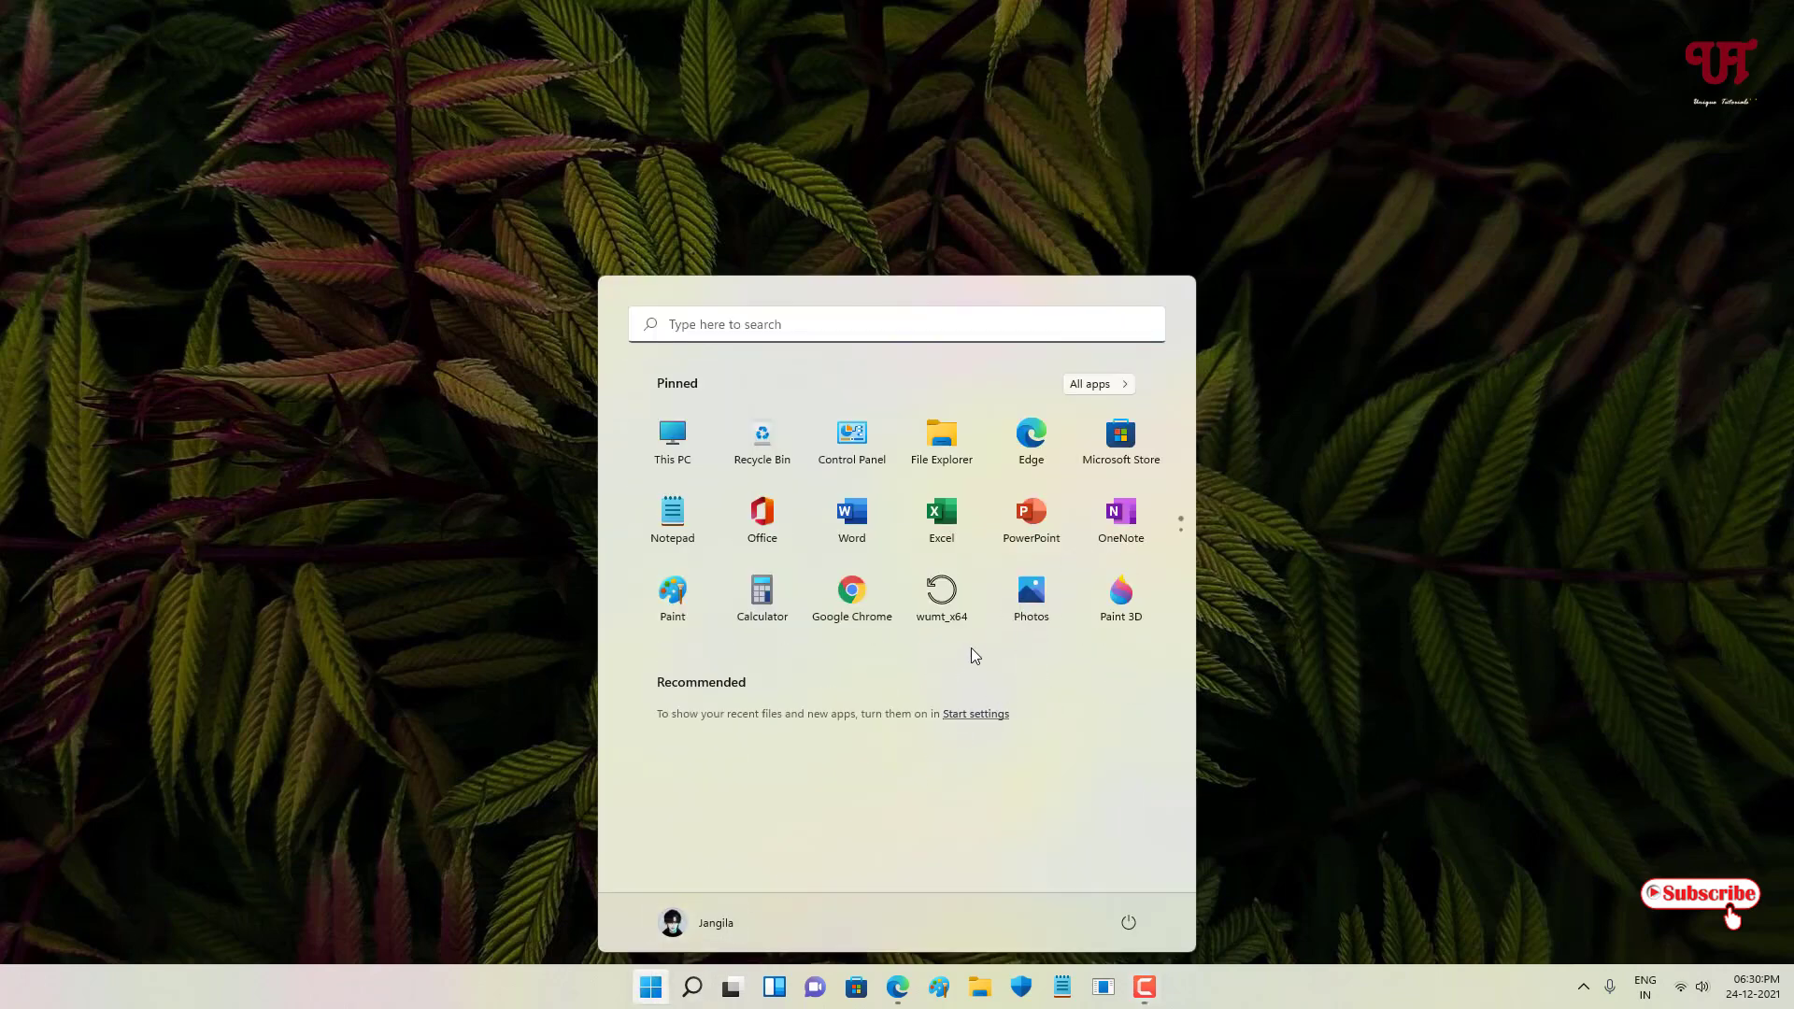
pyautogui.scroll(-1, 975, 594)
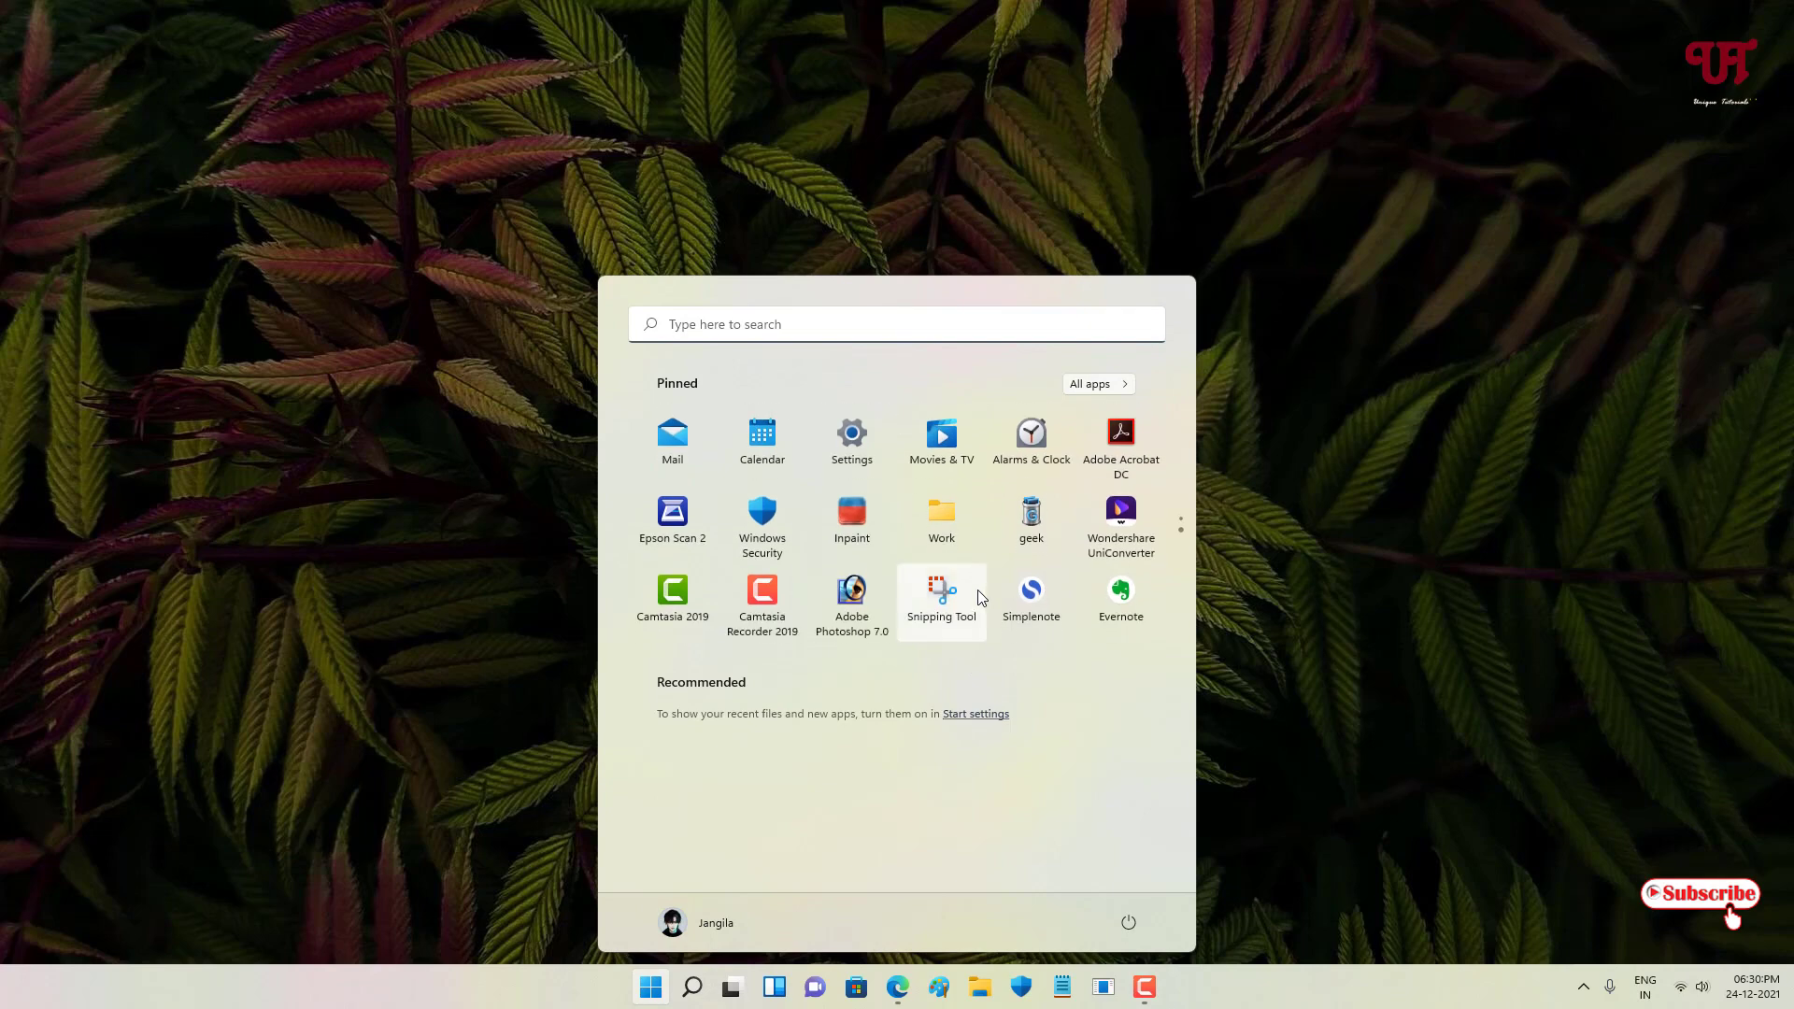
pyautogui.click(850, 439)
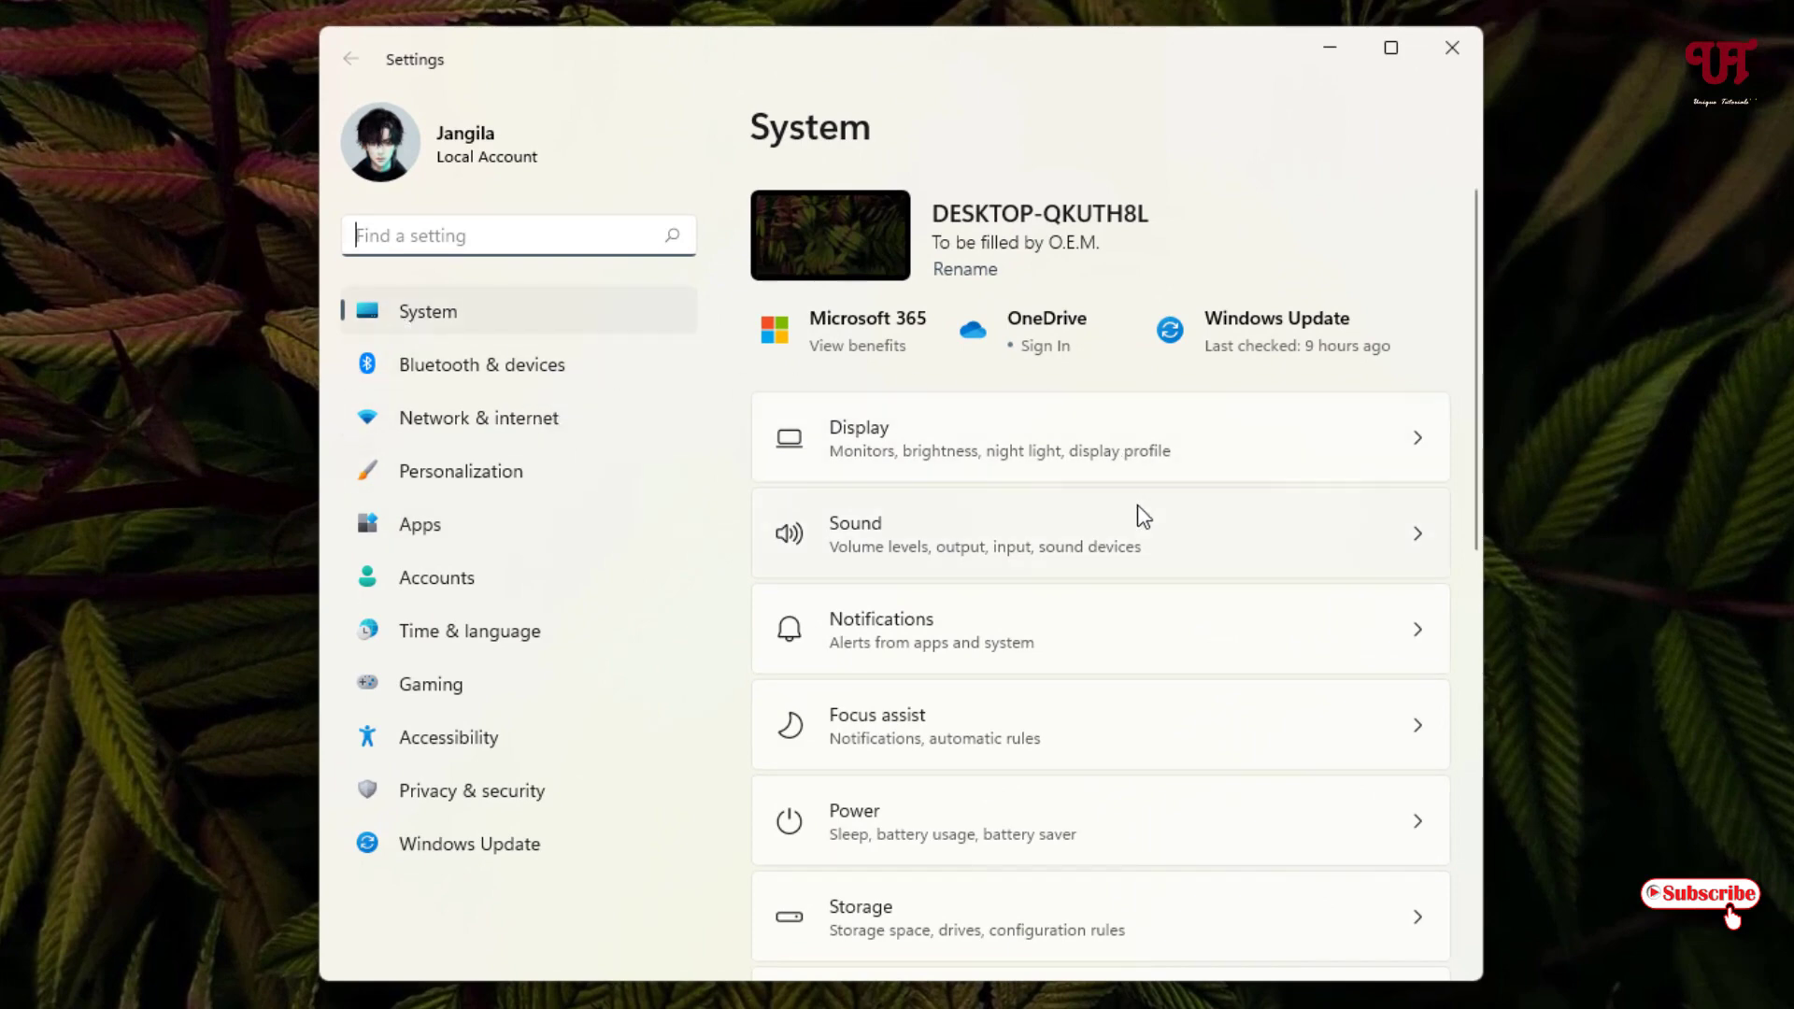
pyautogui.scroll(-3, 1142, 541)
pyautogui.scroll(-10, 1142, 541)
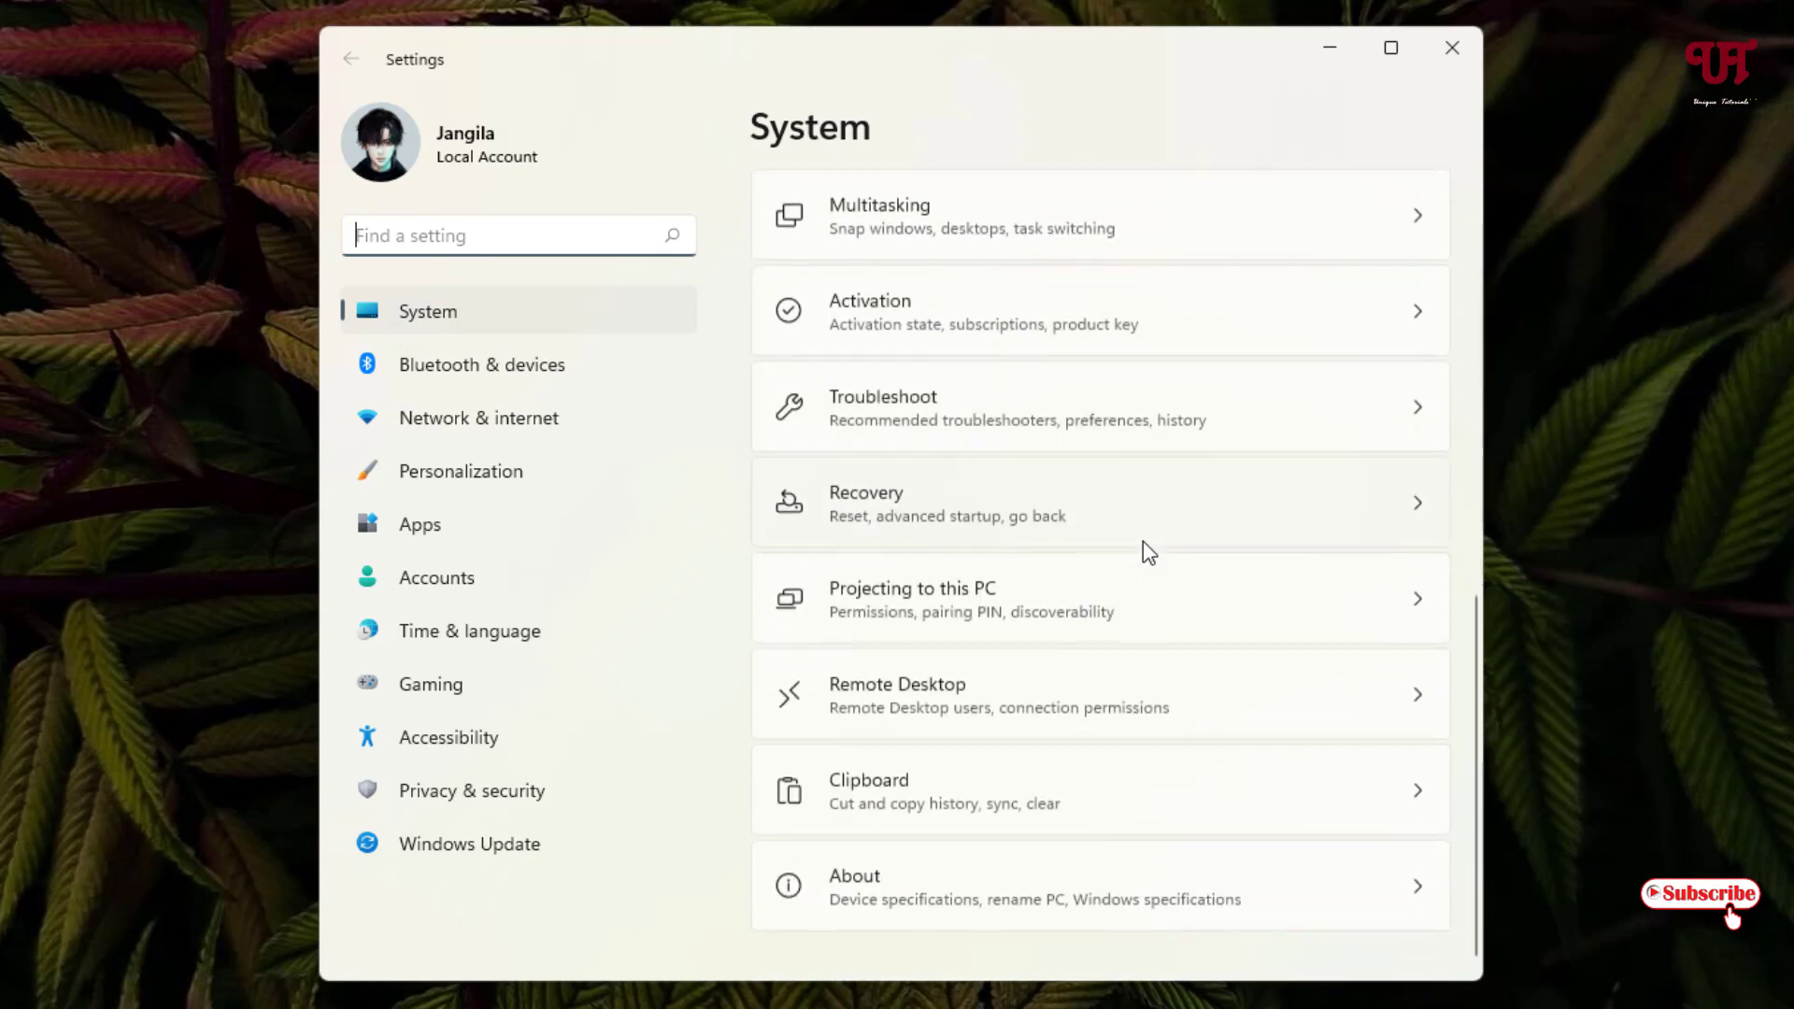
pyautogui.click(904, 790)
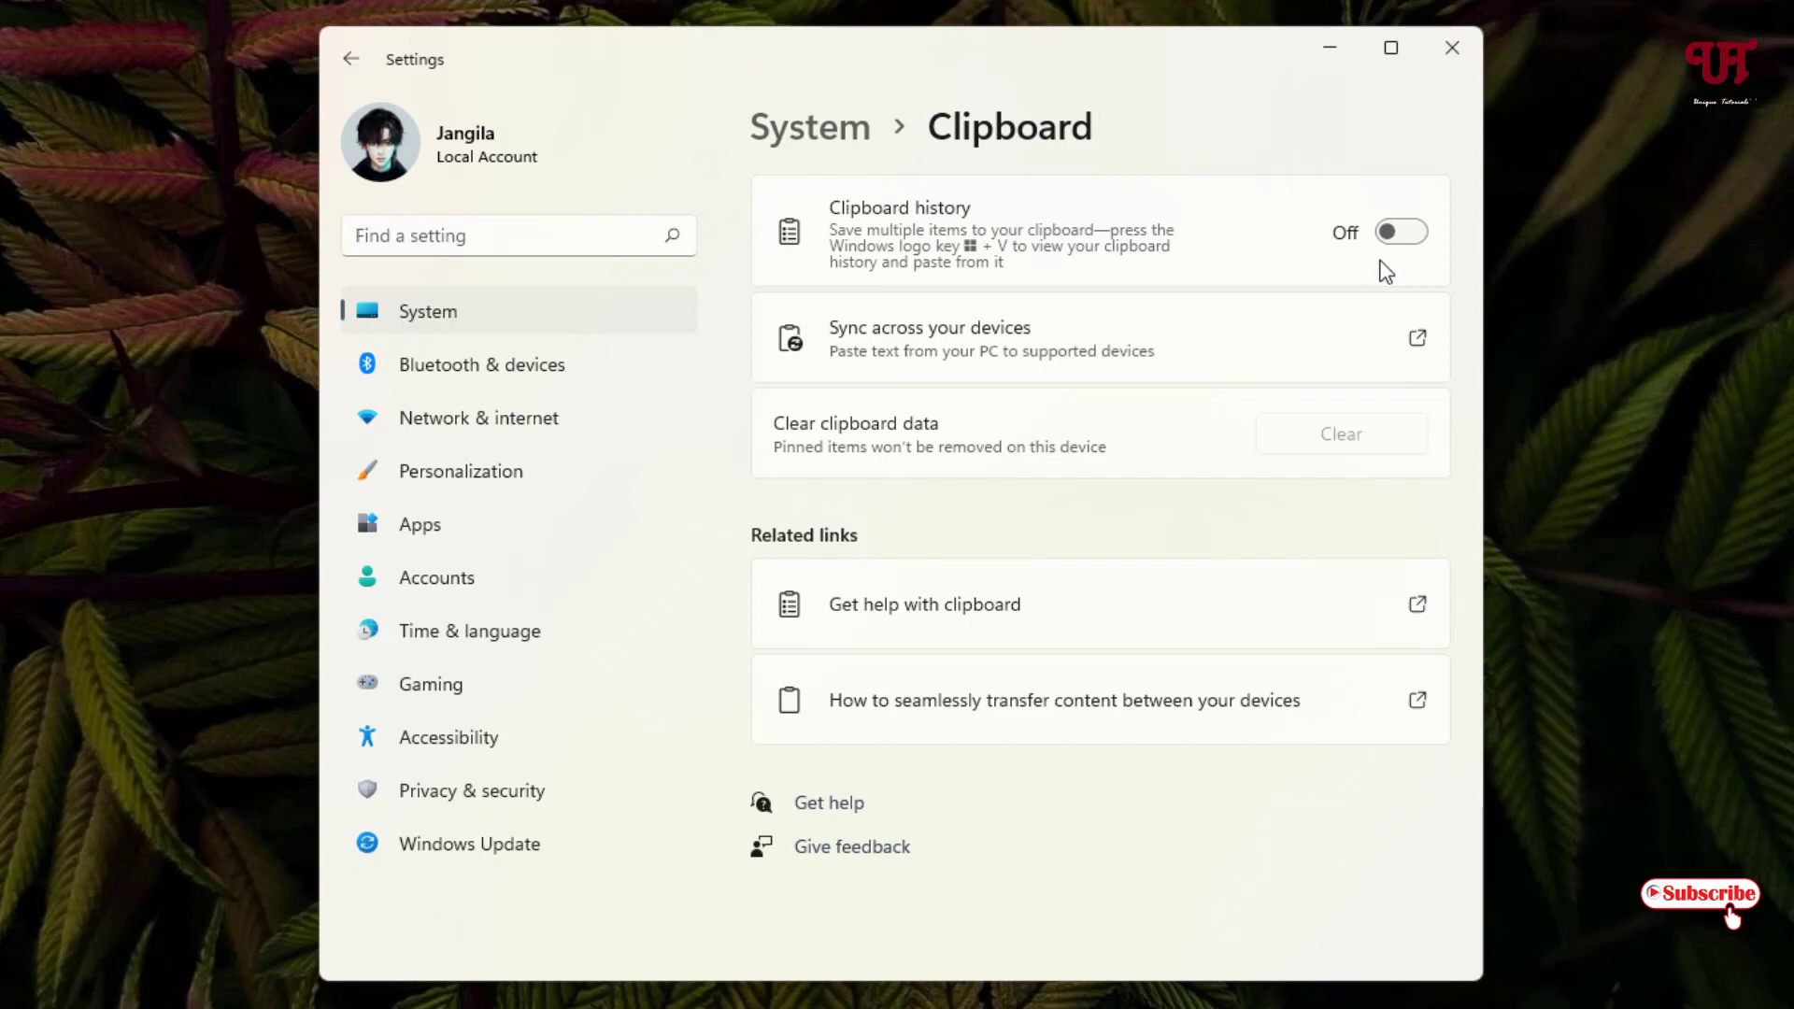
# - Switch the Clipboard history toggle On and close the Settings window
pyautogui.click(1406, 245)
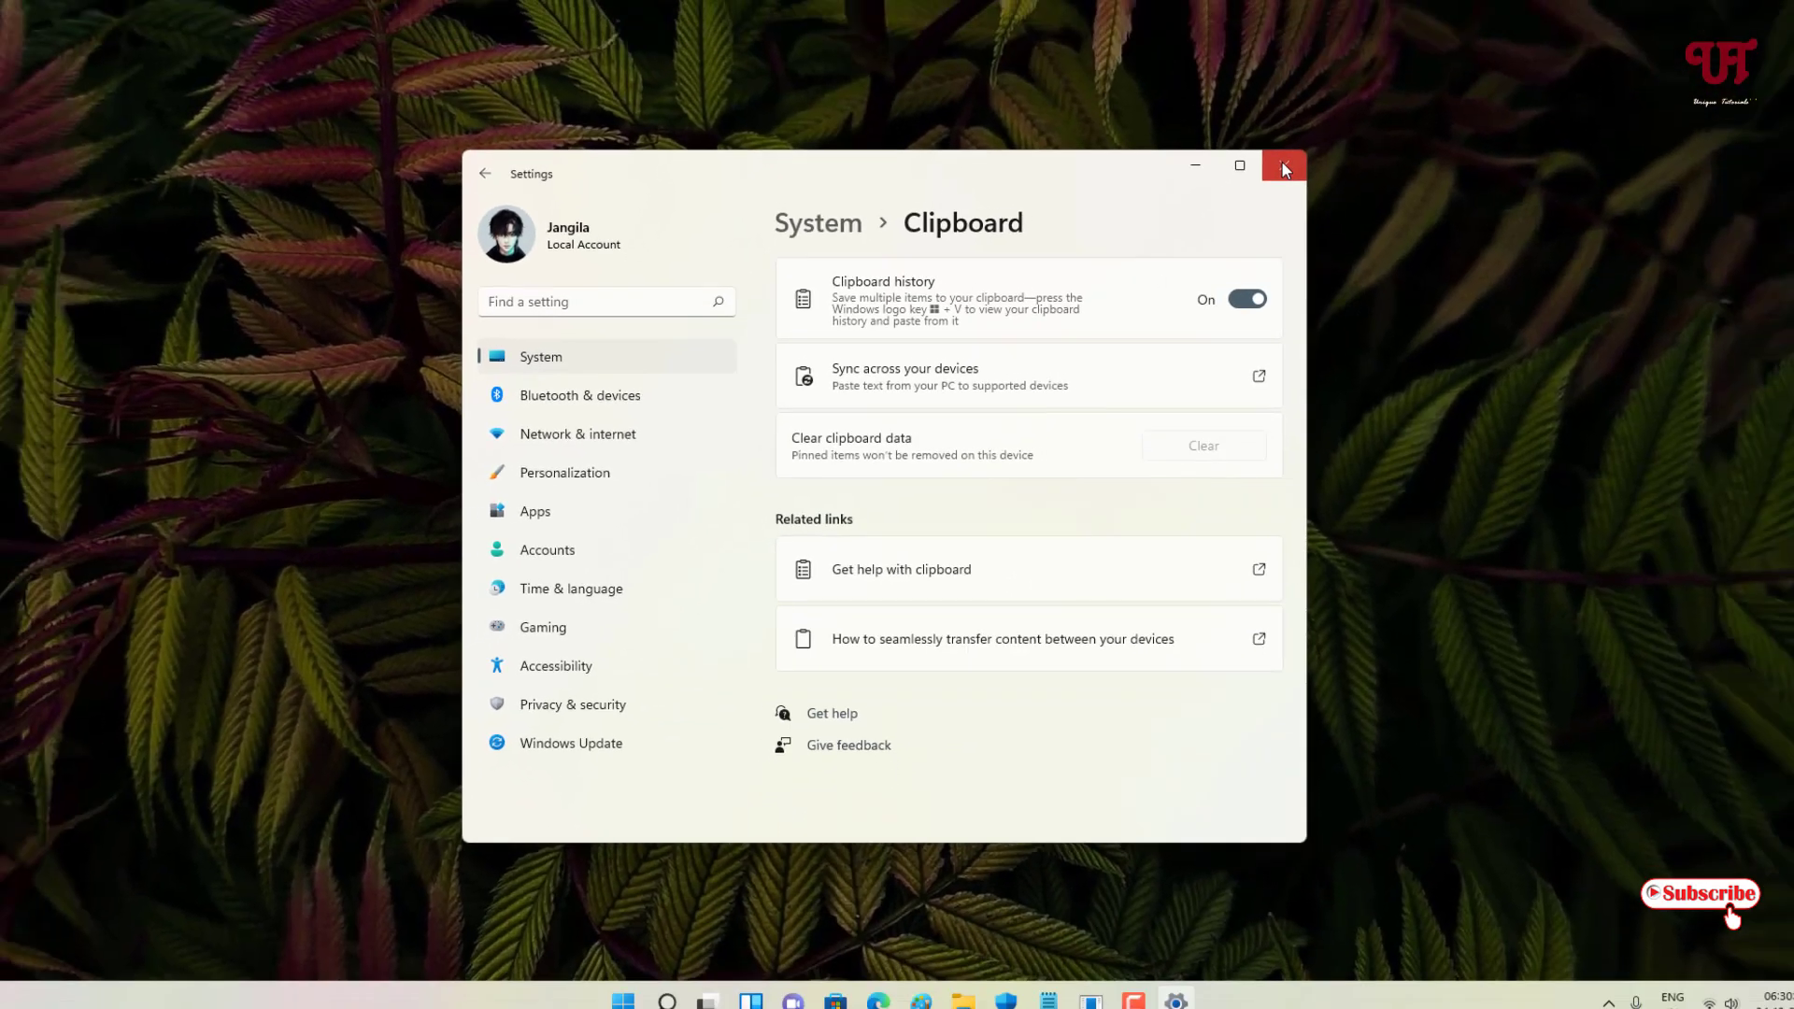
pyautogui.click(1452, 48)
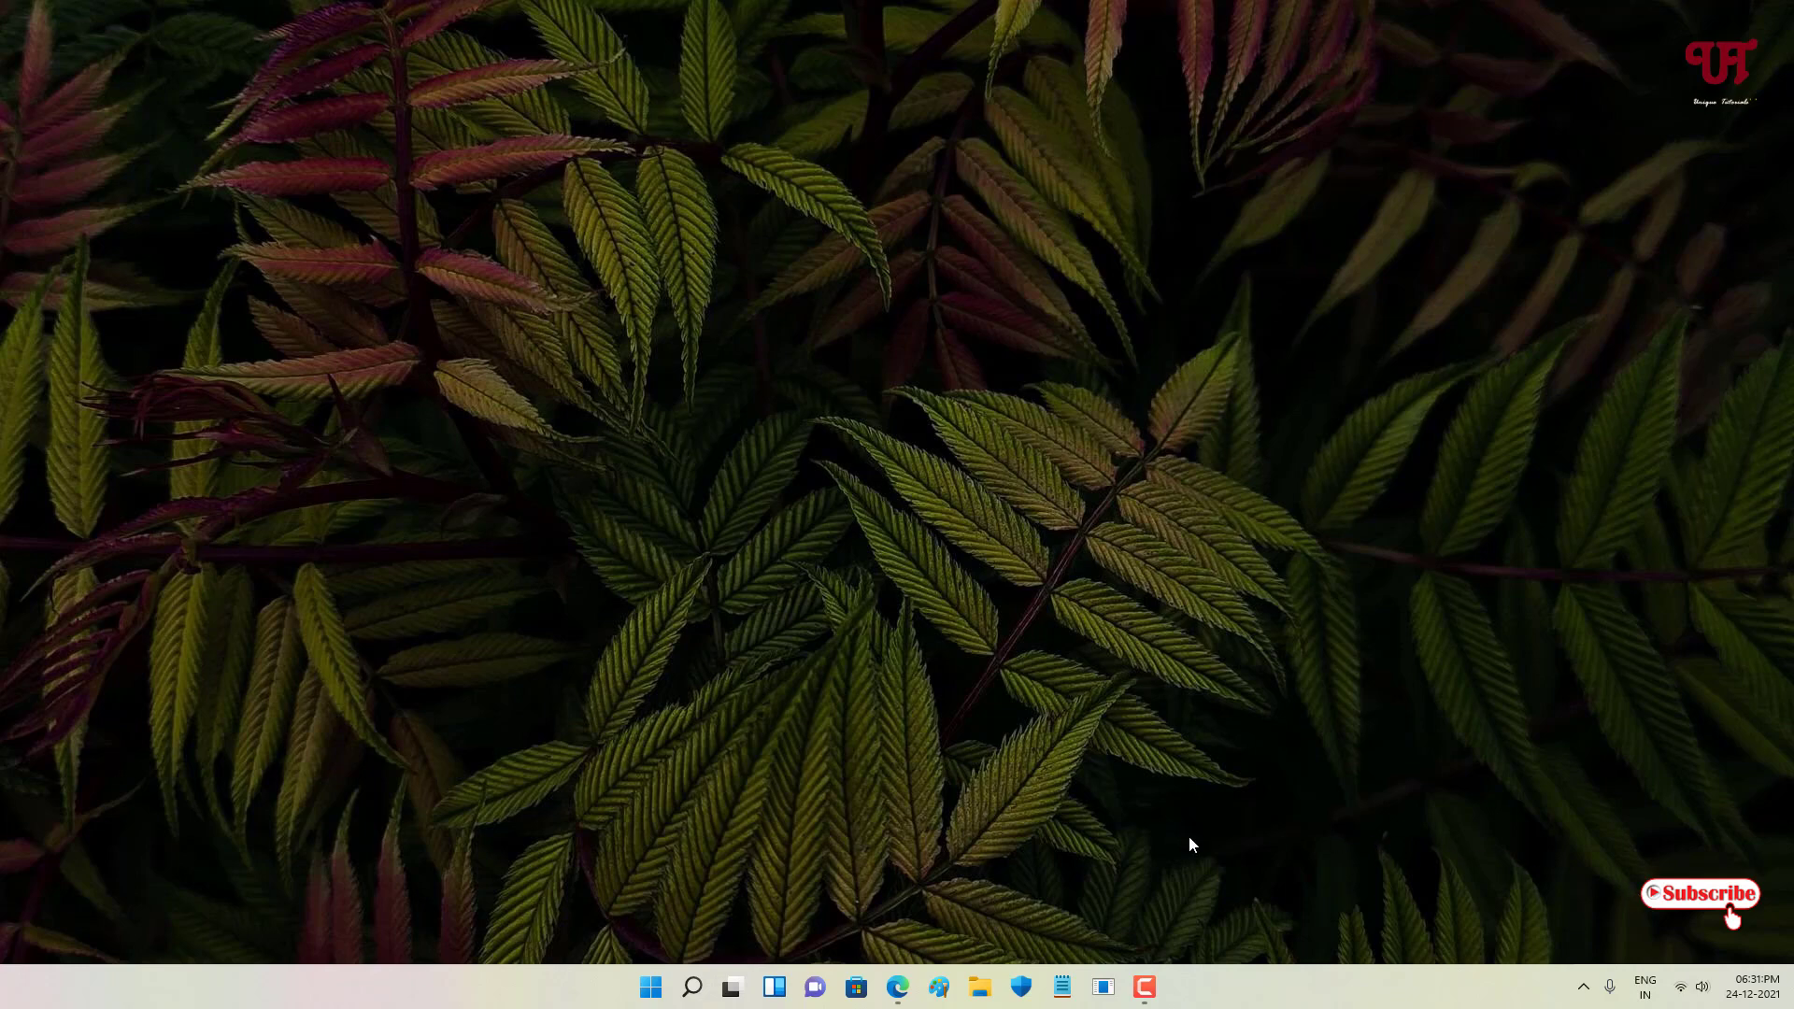
# - Copy the google.com address from Edge, minimize Edge, and open a blank Notepad window
pyautogui.click(897, 987)
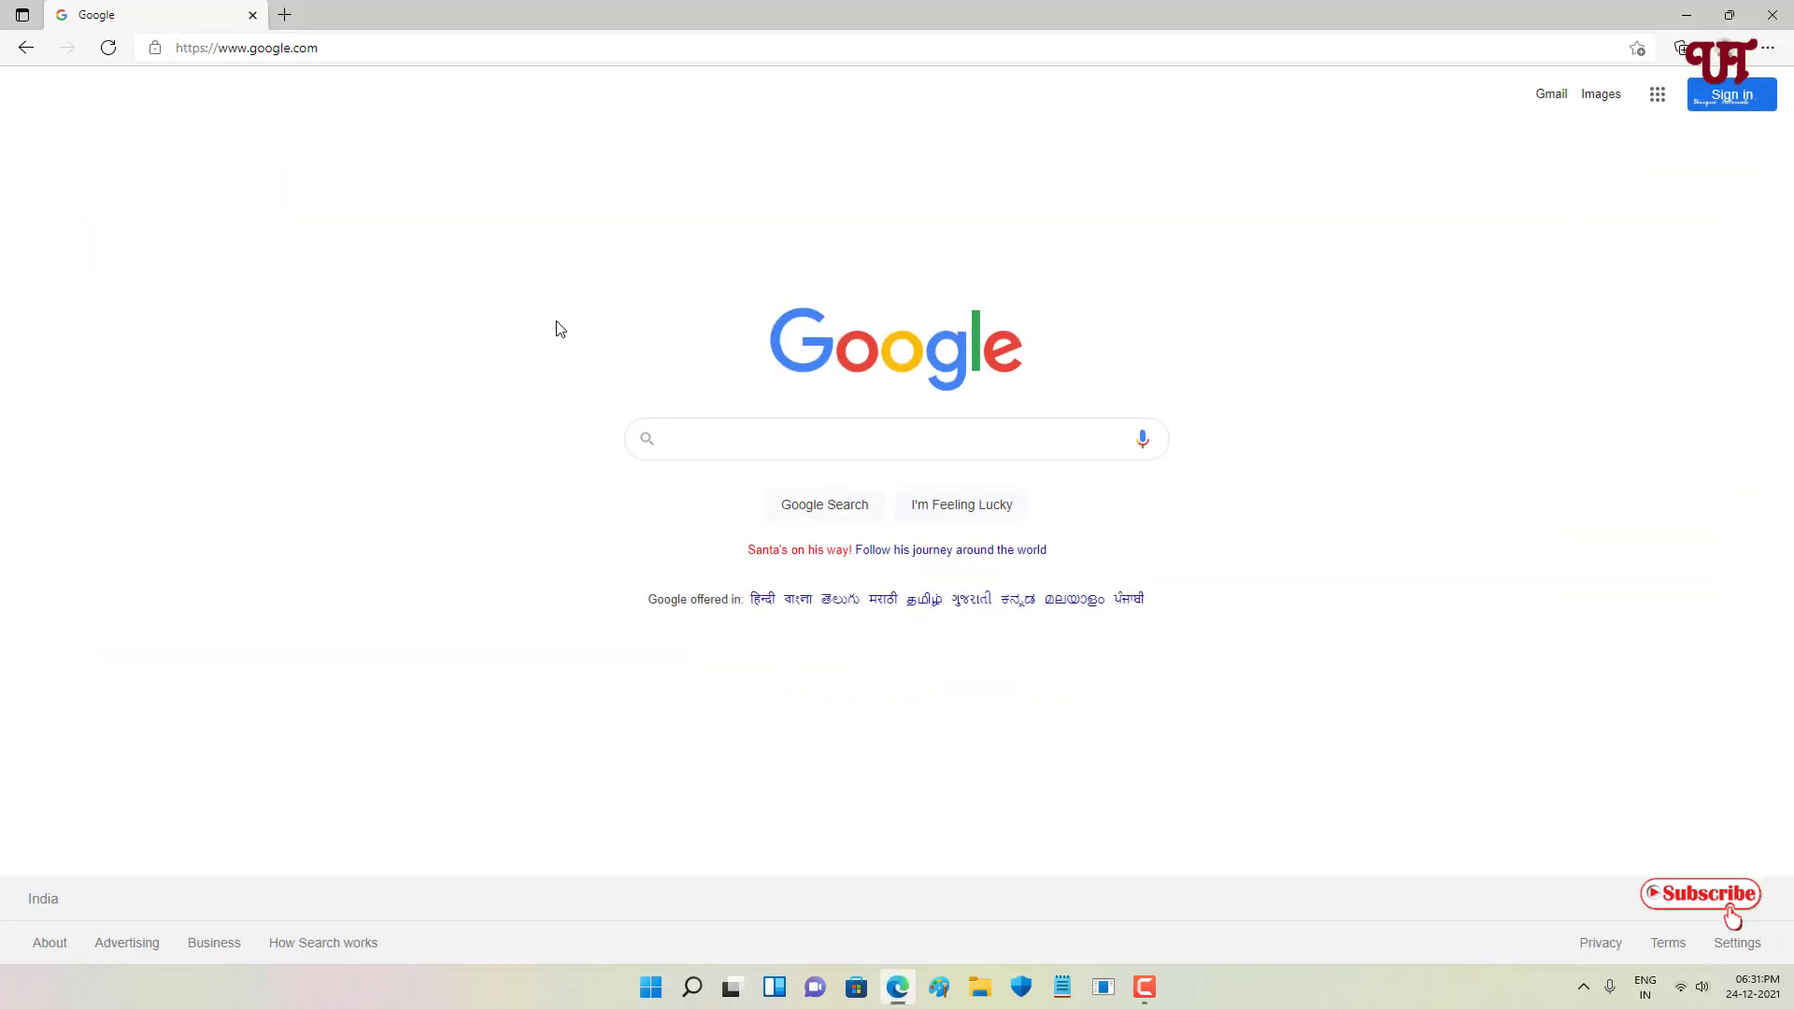
pyautogui.click(313, 49)
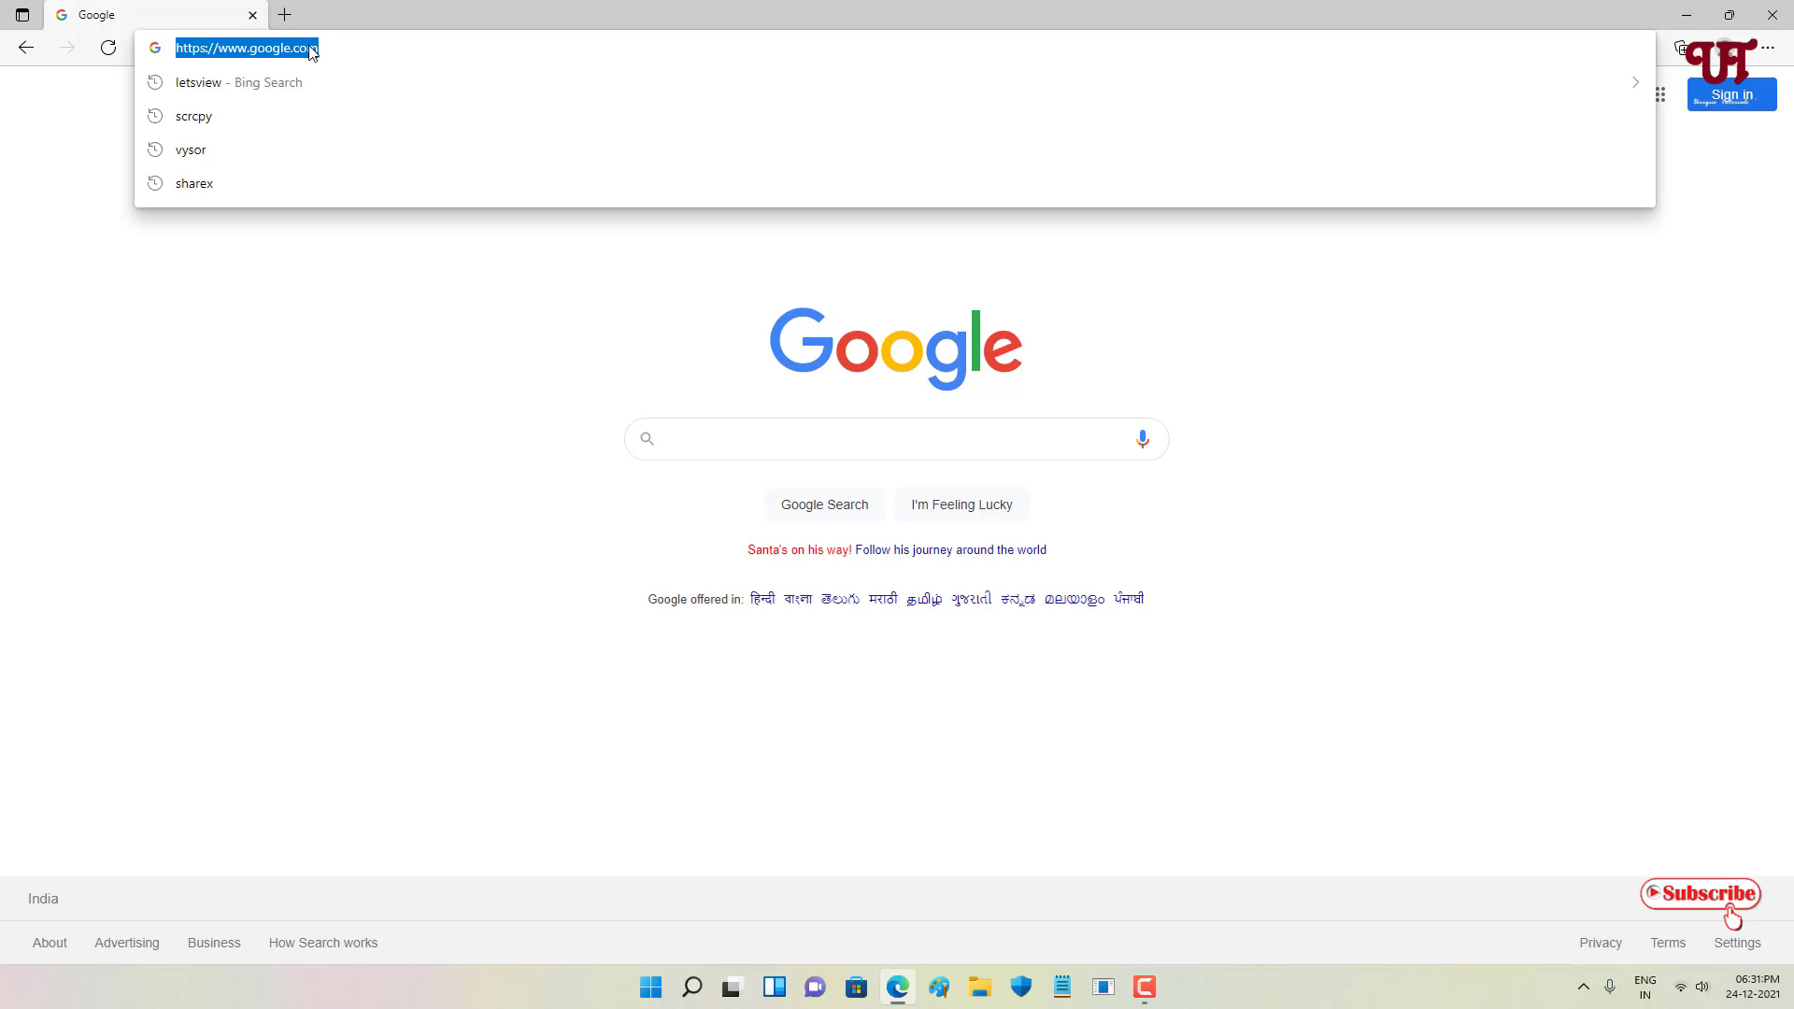
pyautogui.rightClick(312, 51)
pyautogui.click(361, 224)
pyautogui.click(706, 2)
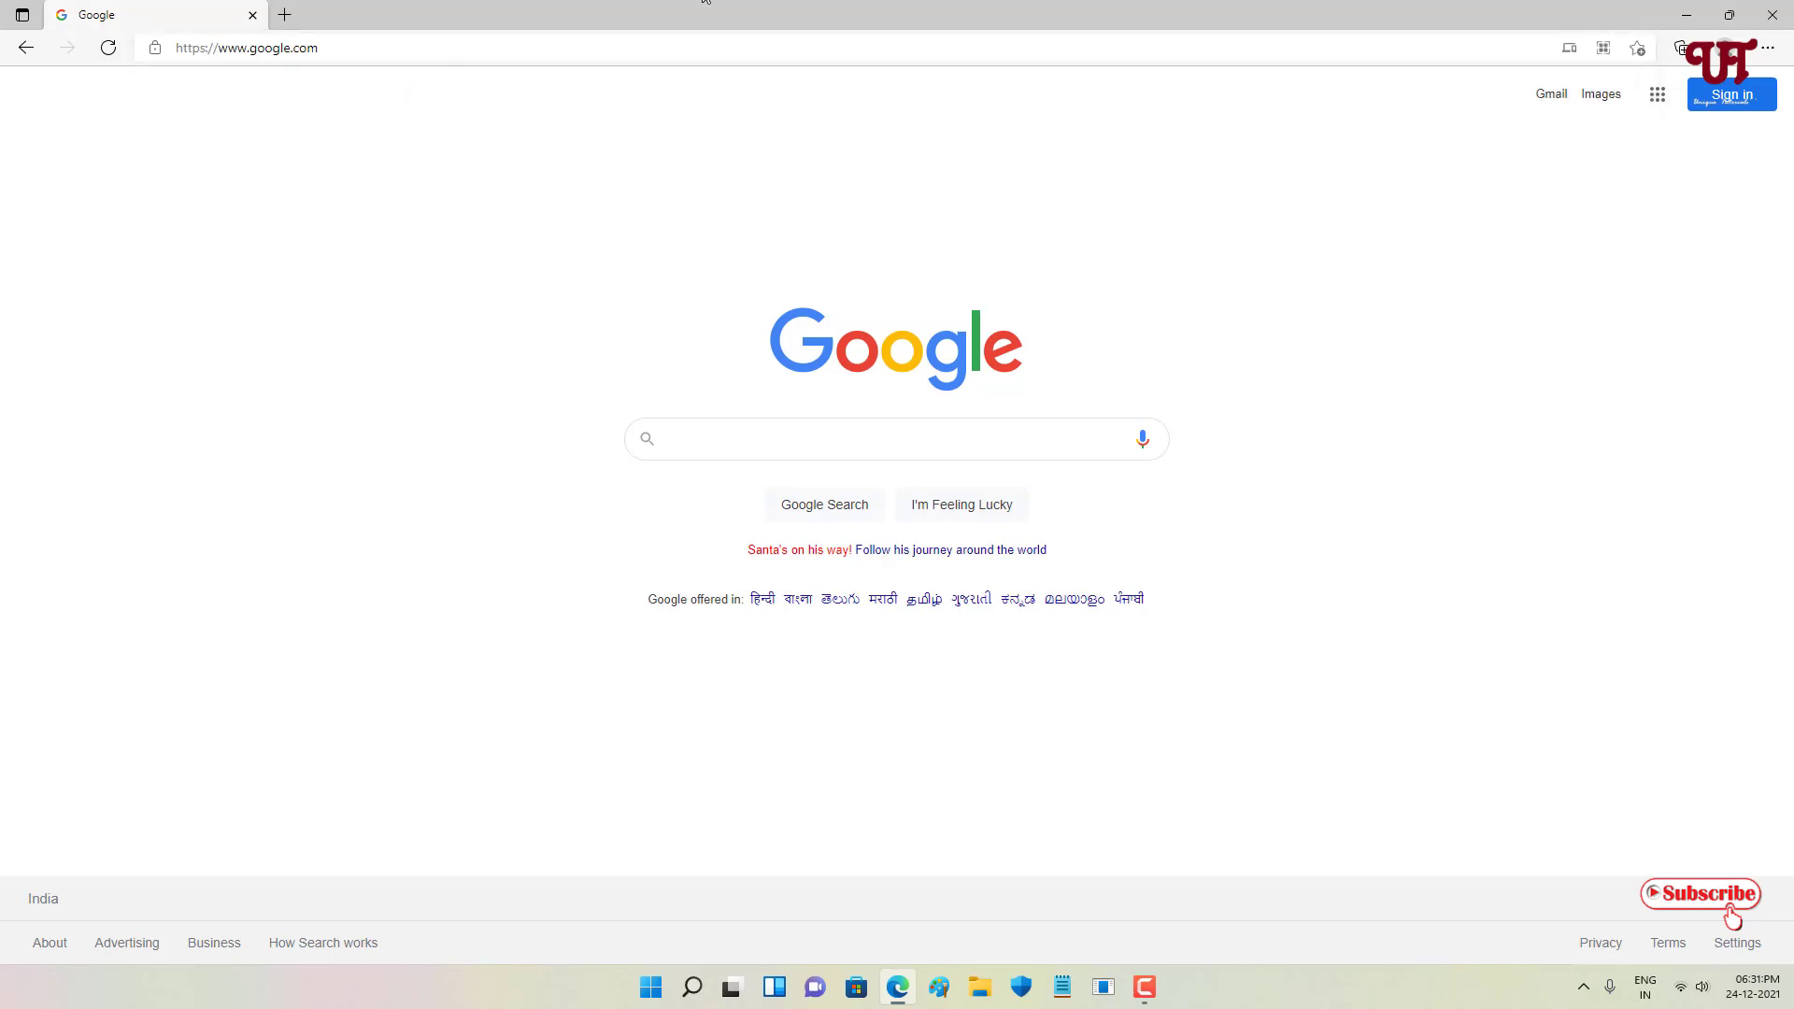
pyautogui.click(1687, 15)
pyautogui.click(1063, 987)
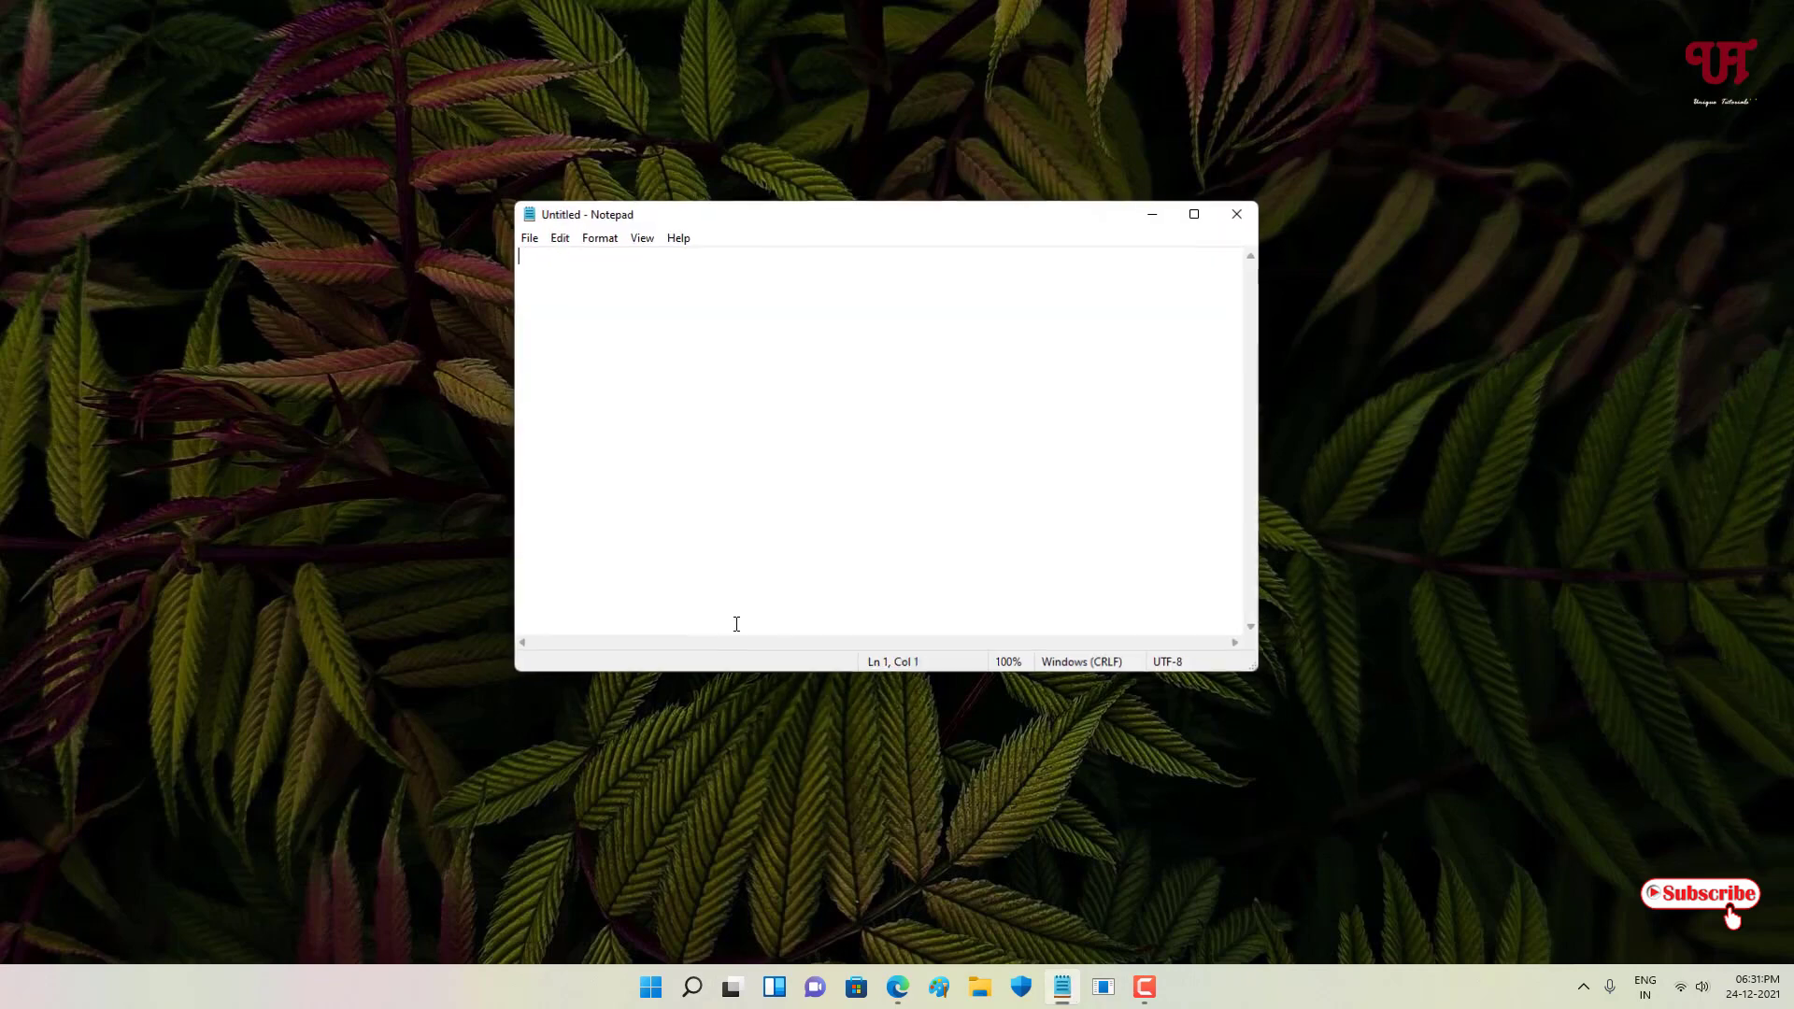
# - Type 'hello' in Notepad and copy it to the clipboard
pyautogui.write('hello')
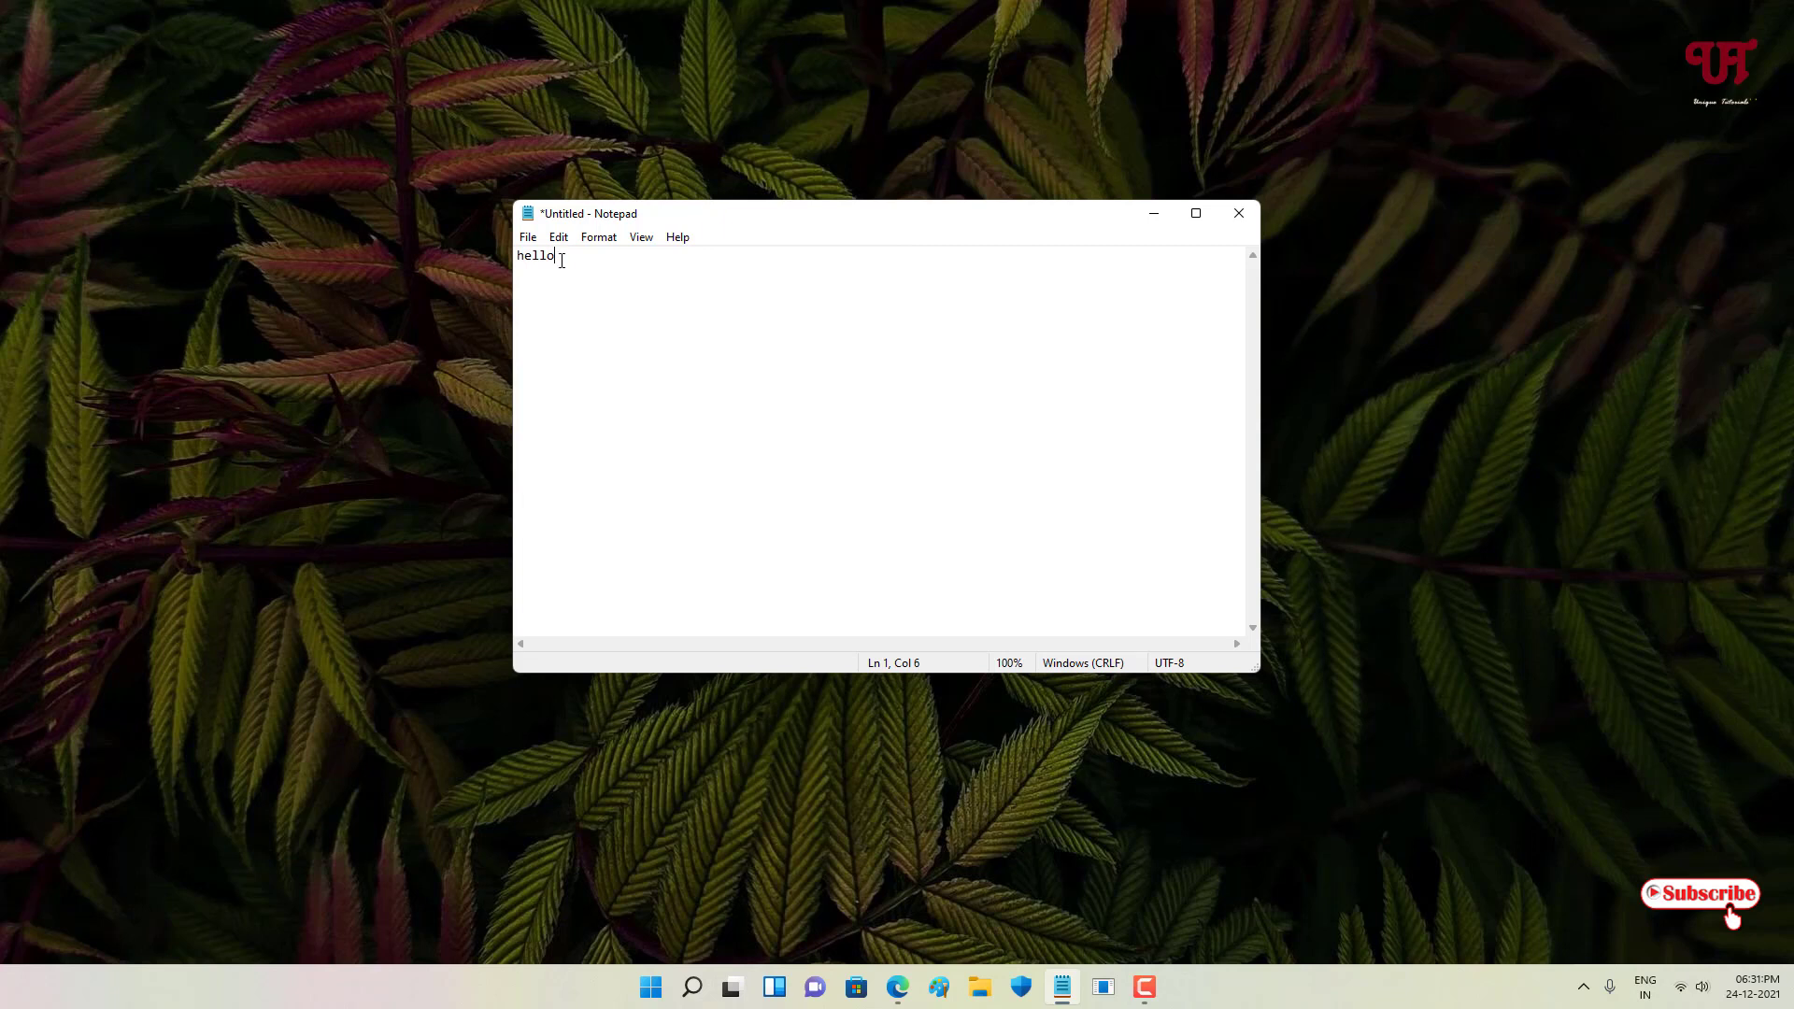
pyautogui.moveTo(562, 260); pyautogui.dragTo(519, 257)
pyautogui.rightClick(526, 259)
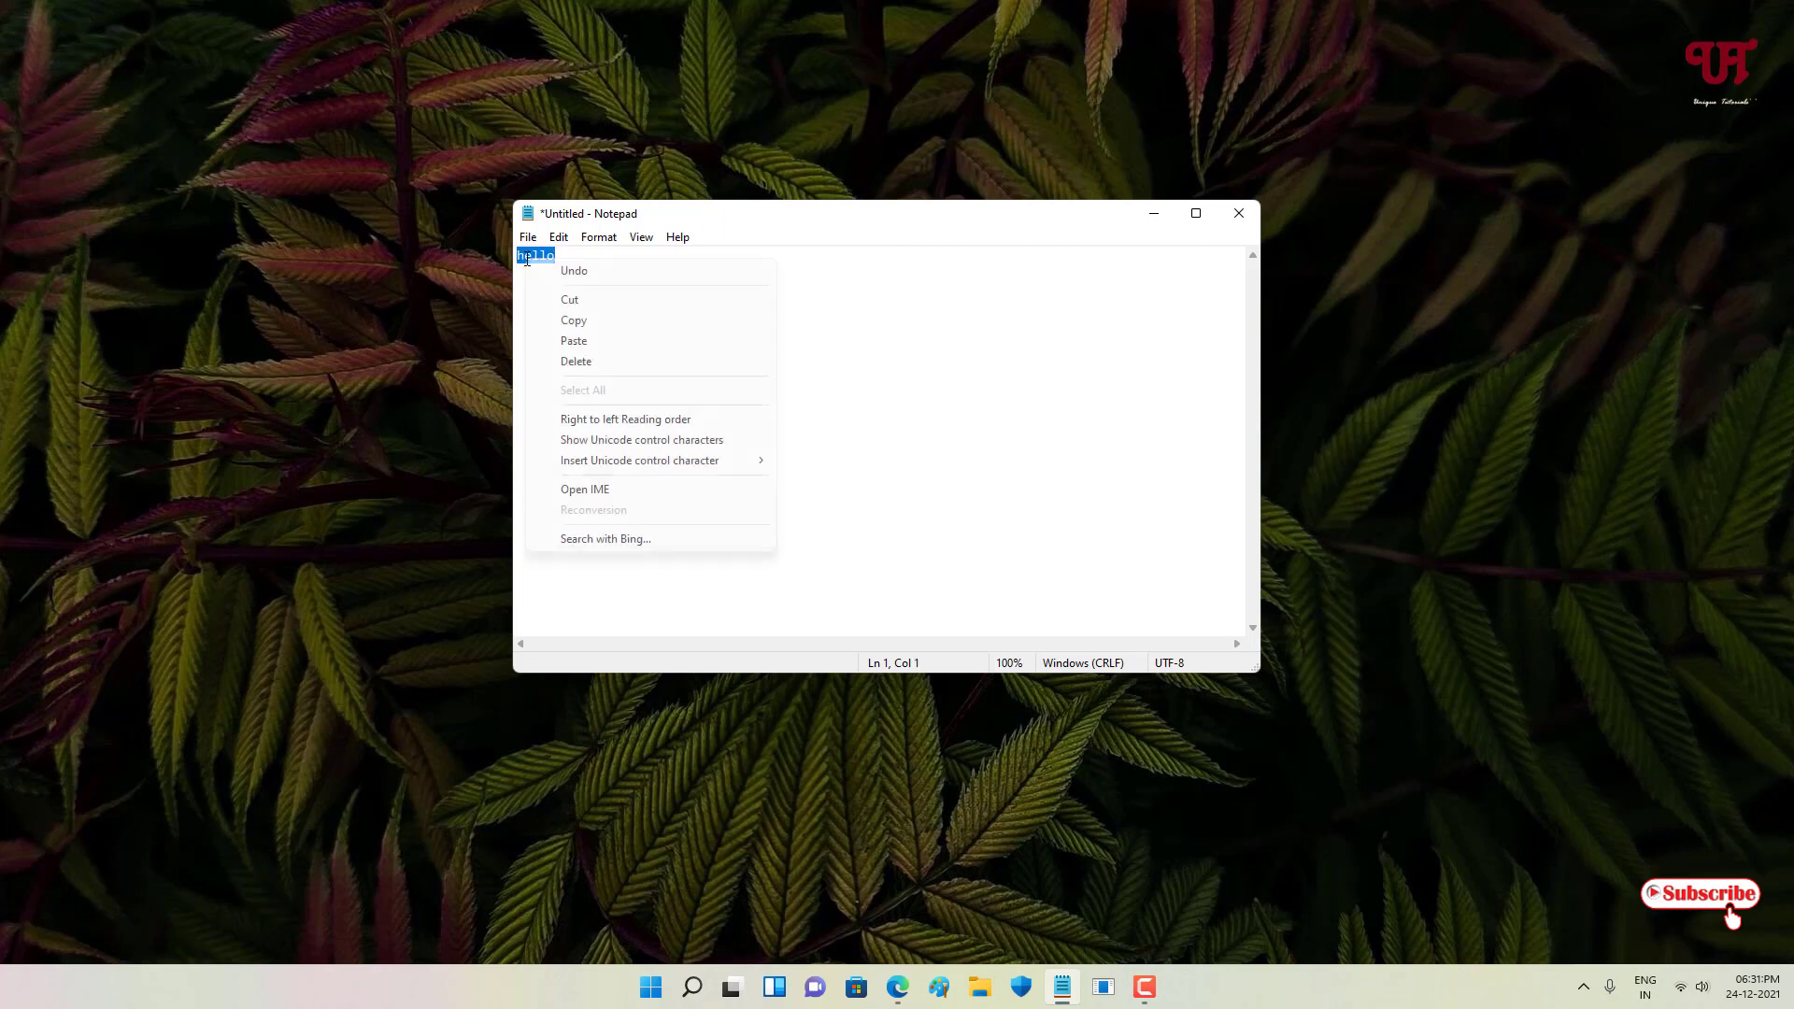
pyautogui.click(579, 320)
pyautogui.click(584, 261)
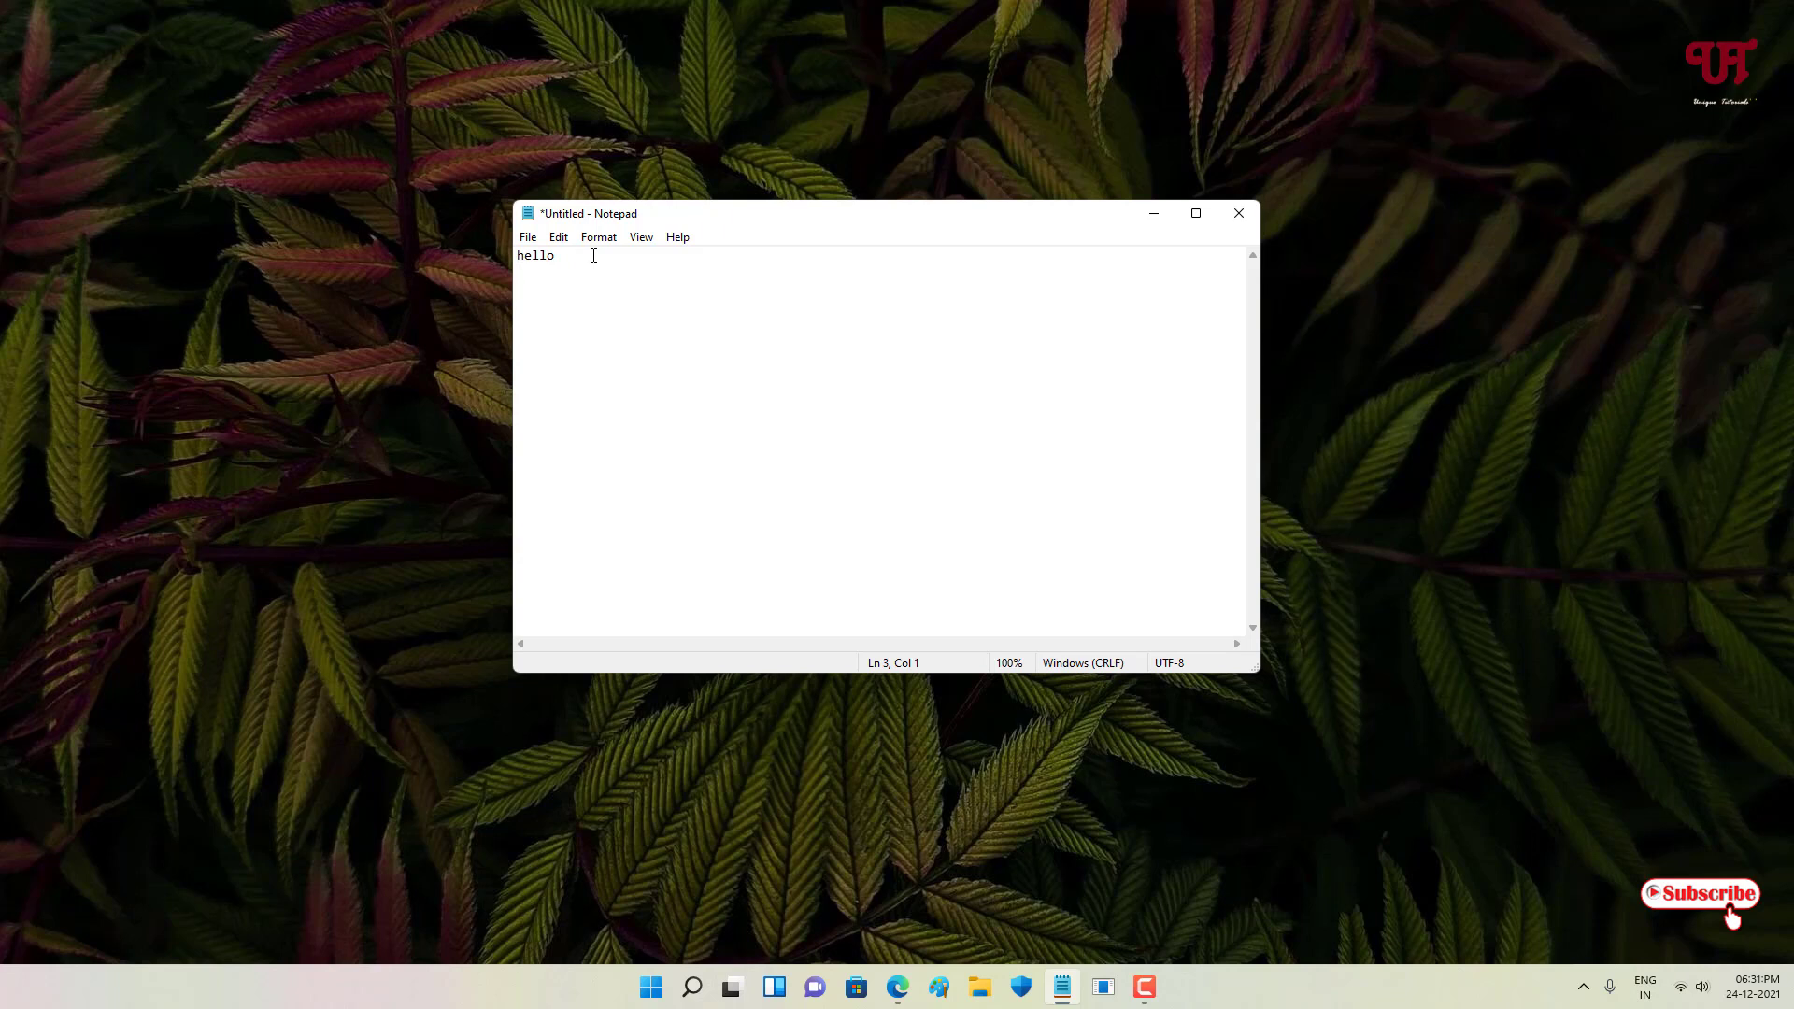
# - Type 'everyone' on a separate line and copy it to the clipboard too
pyautogui.write('everyone')
pyautogui.moveTo(578, 289); pyautogui.dragTo(517, 289)
pyautogui.rightClick(525, 290)
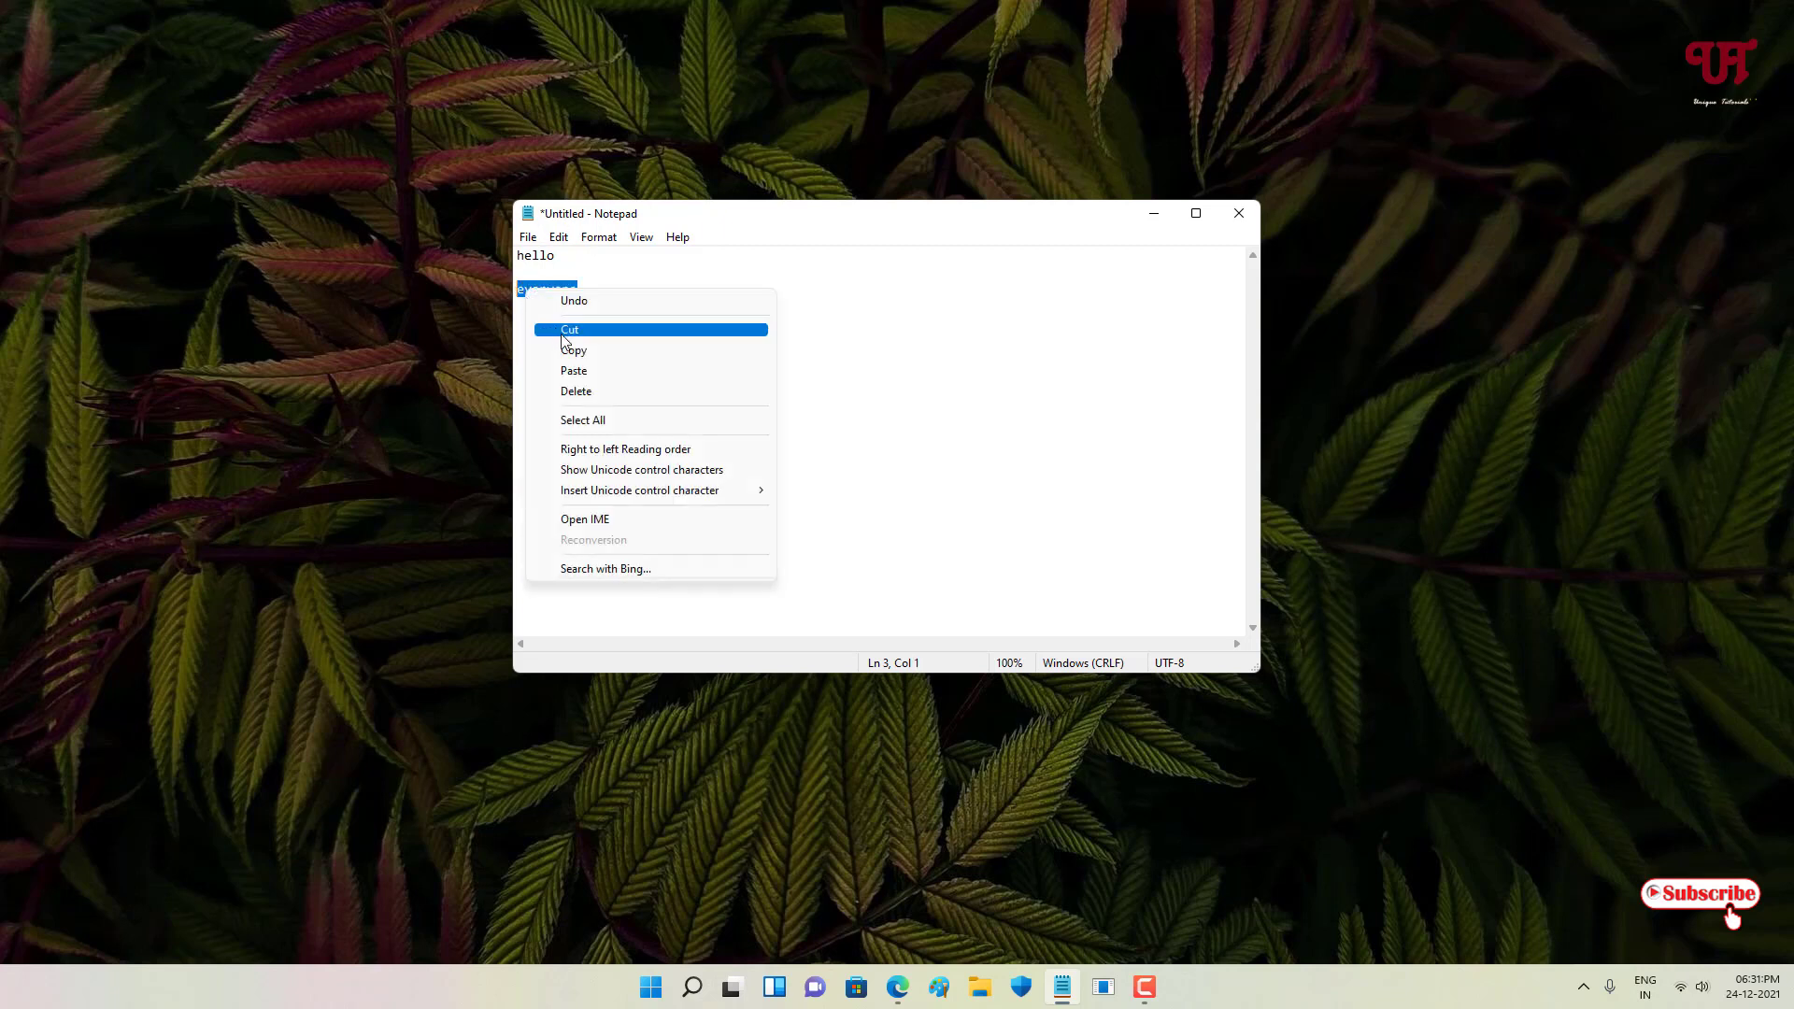
pyautogui.click(570, 351)
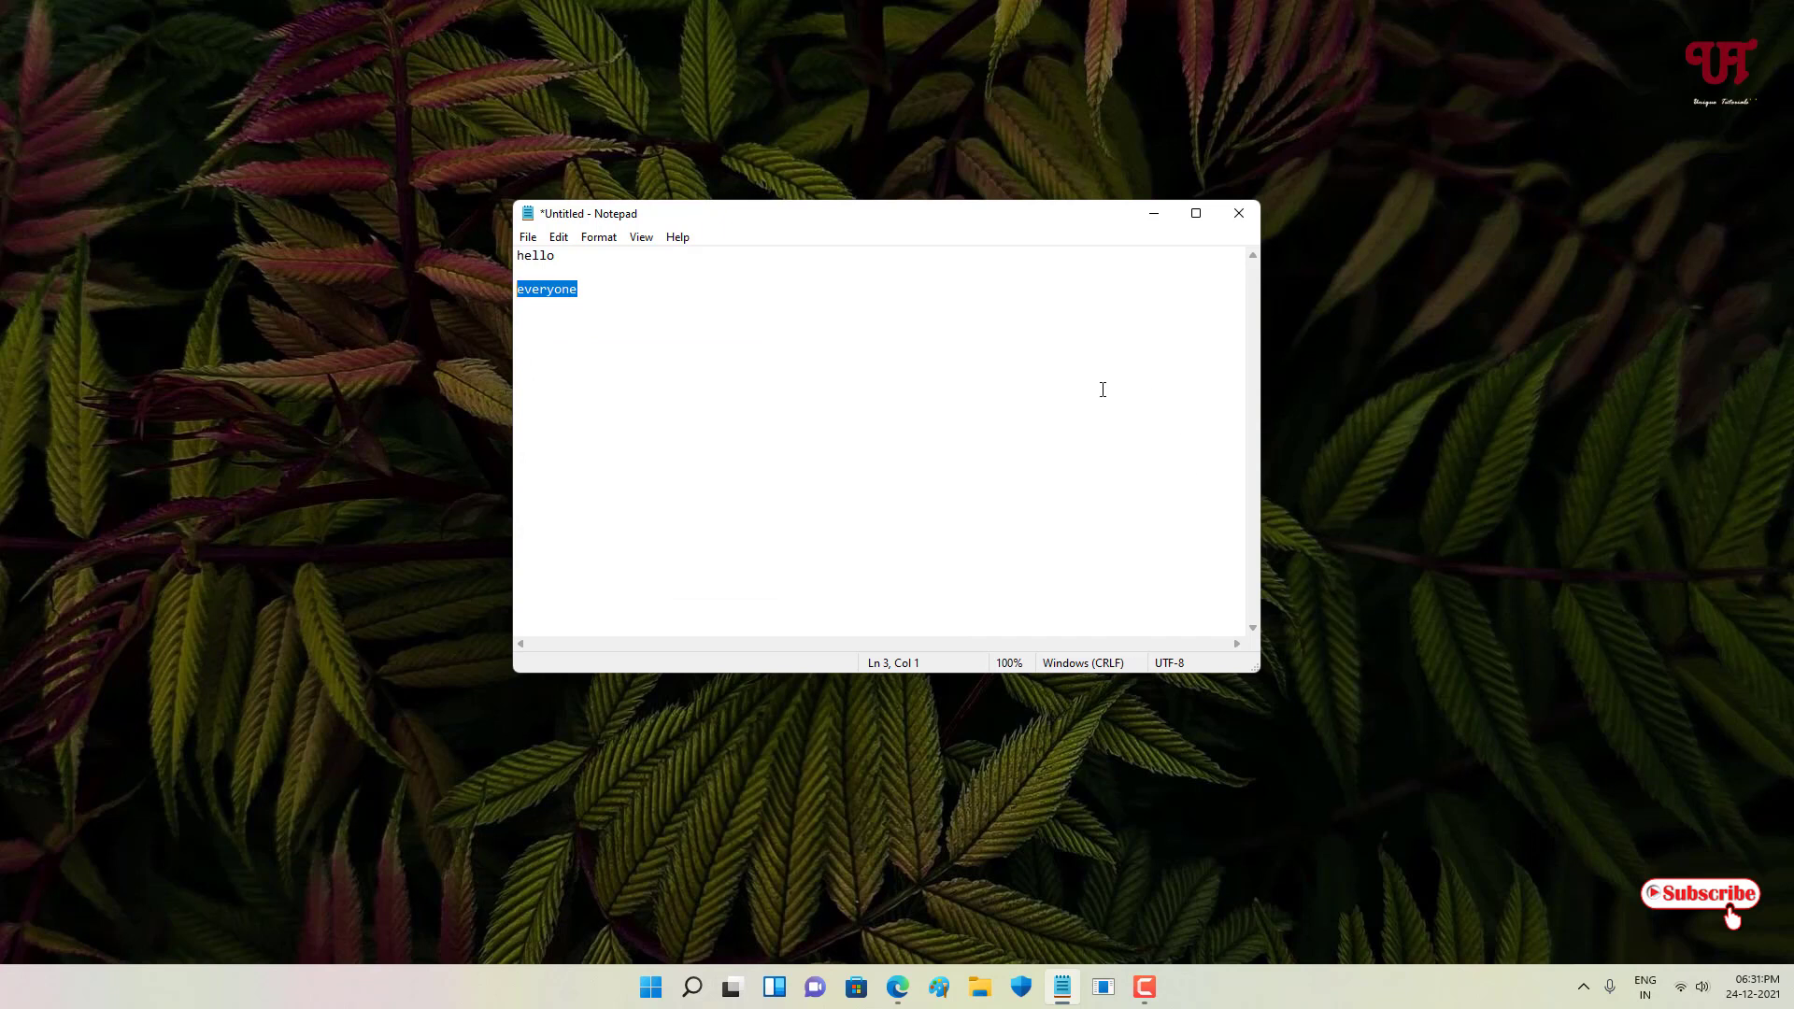
pyautogui.click(1157, 217)
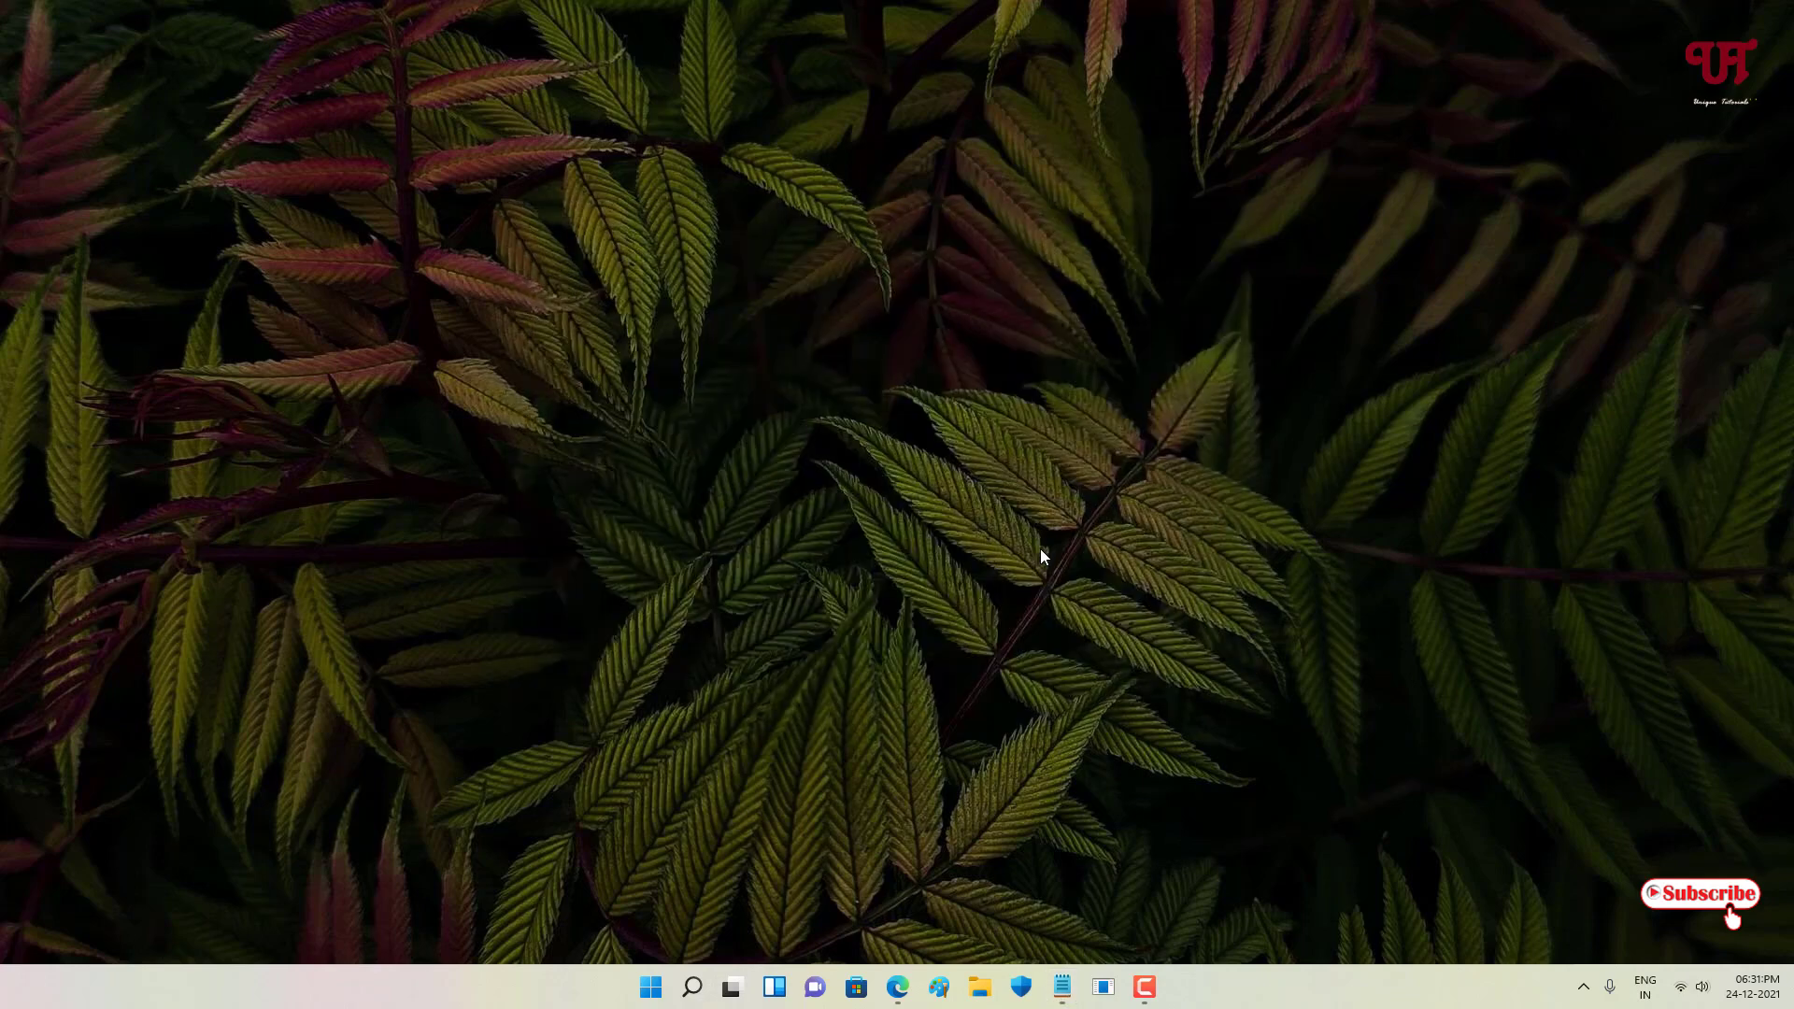
pyautogui.press('super+v')
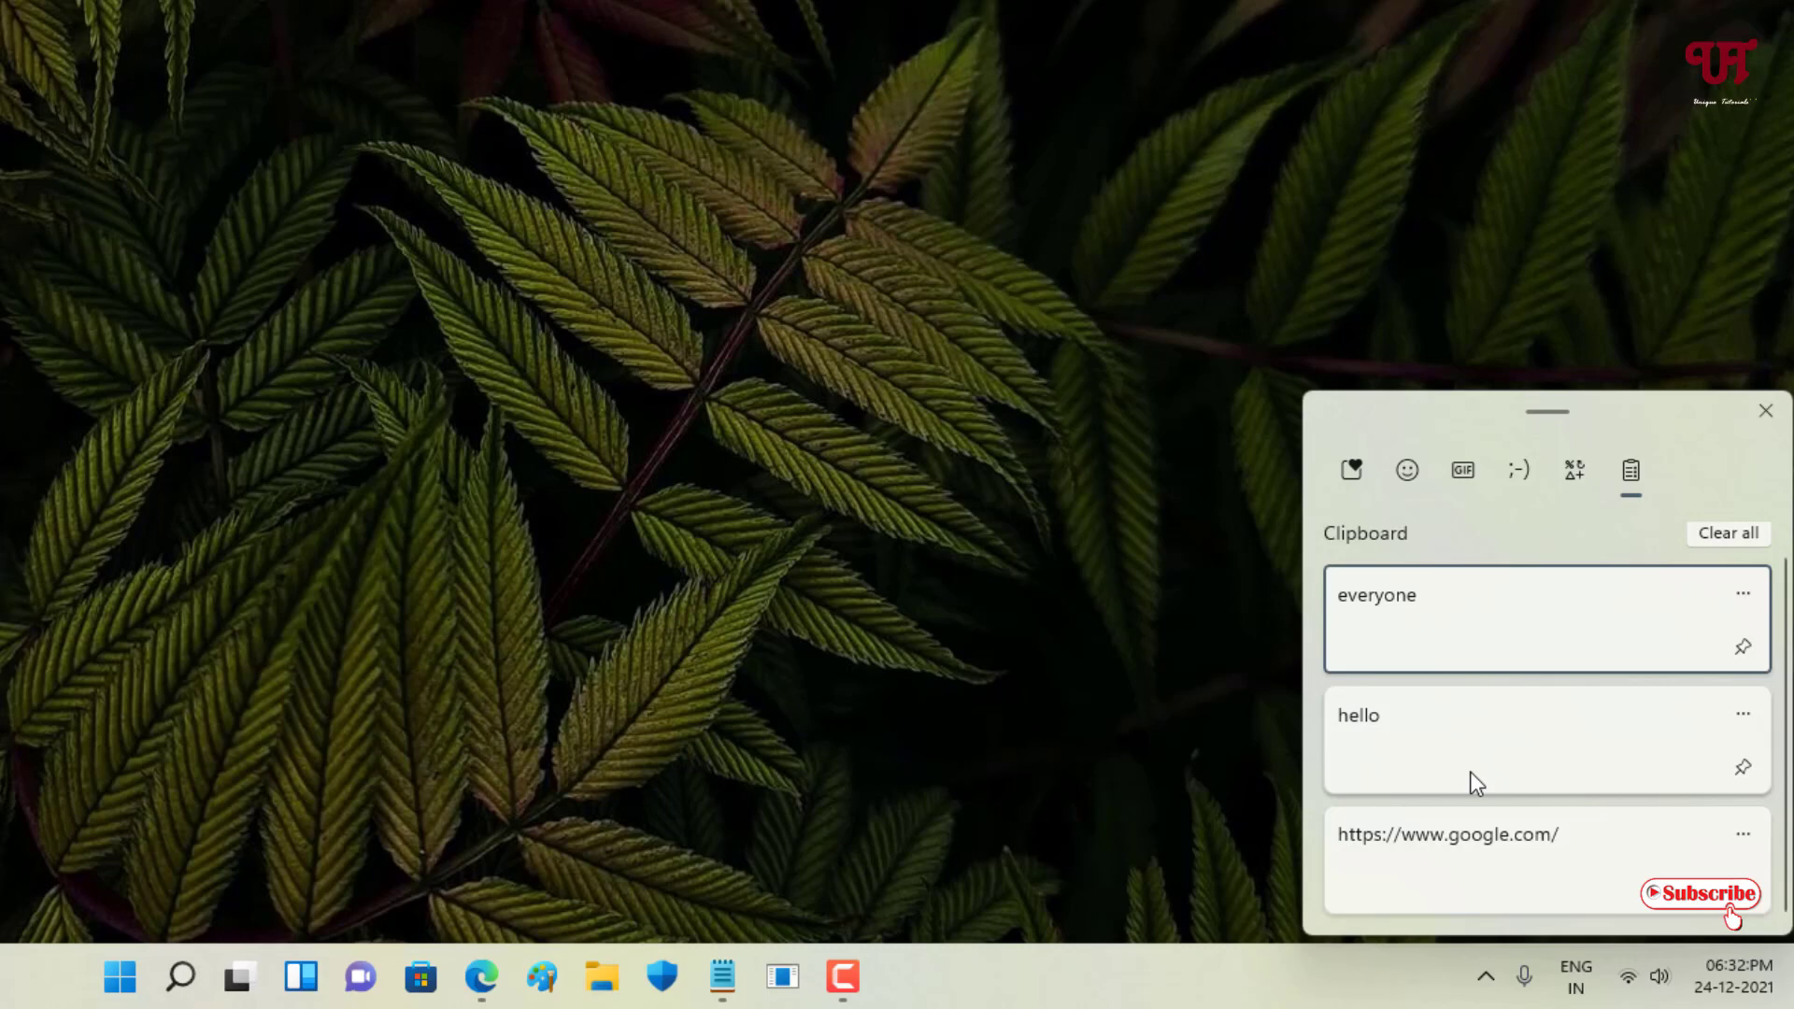
pyautogui.click(1521, 609)
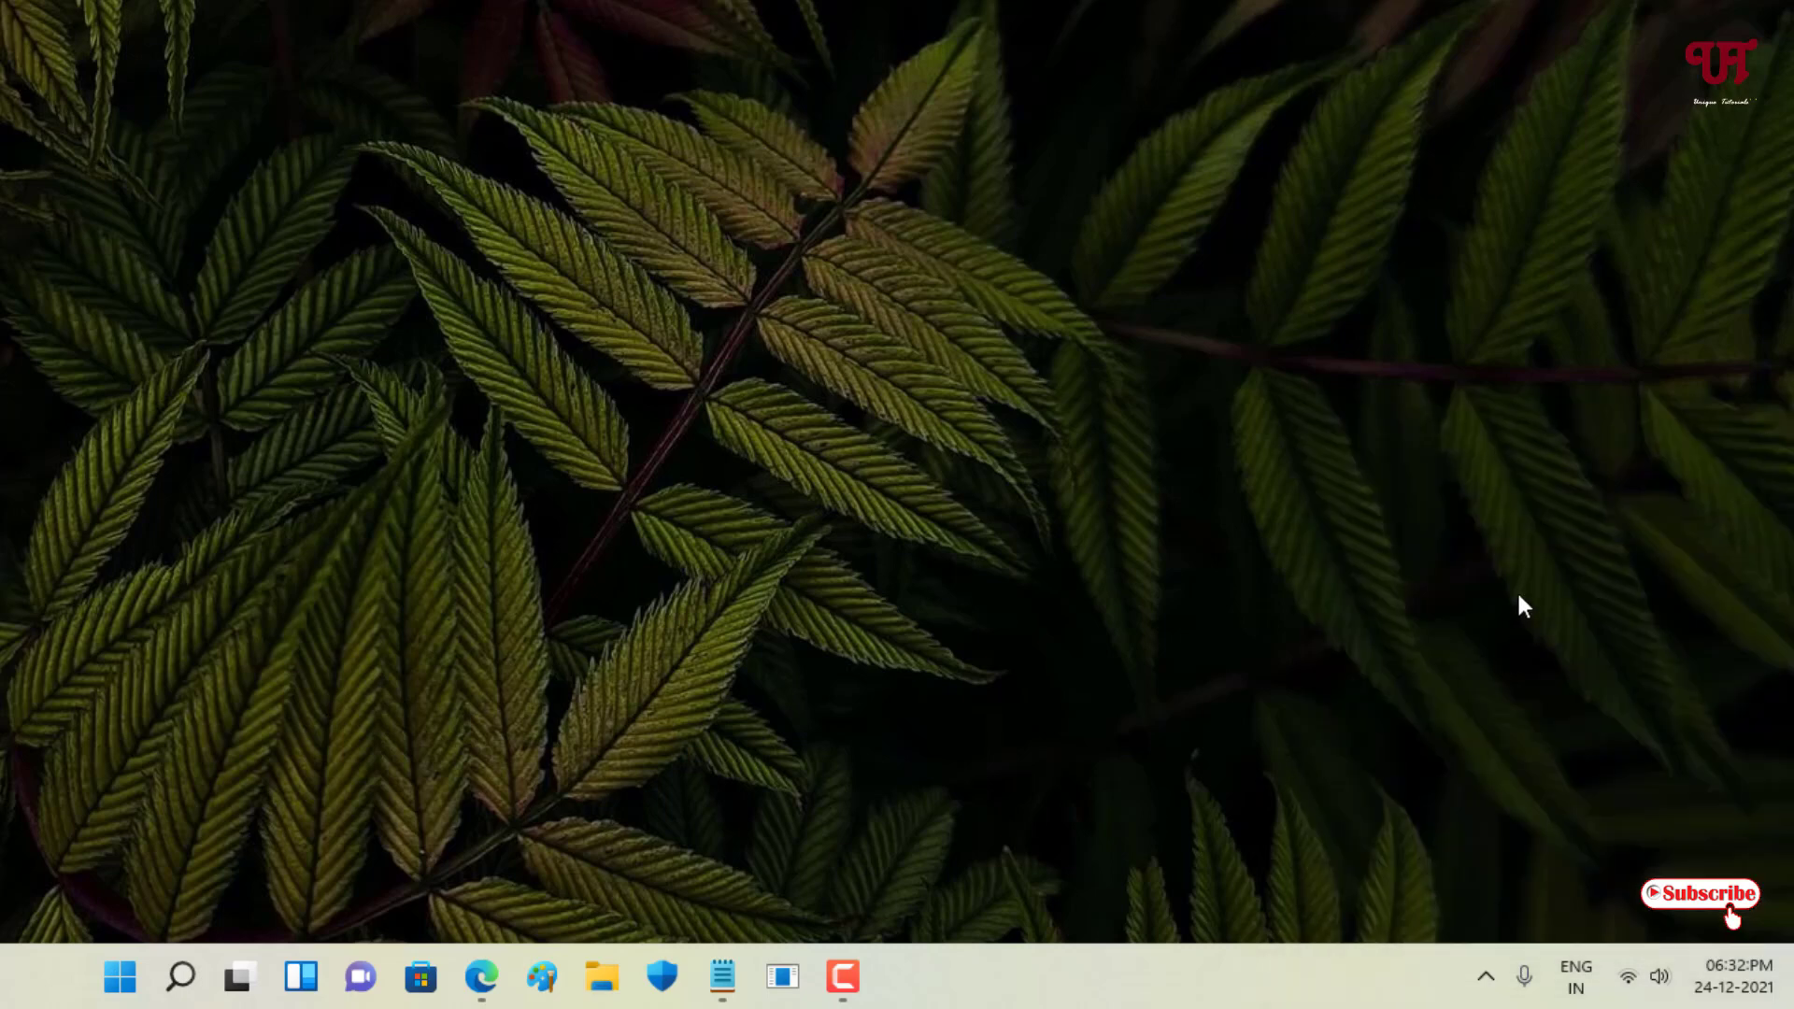
pyautogui.press('super+v')
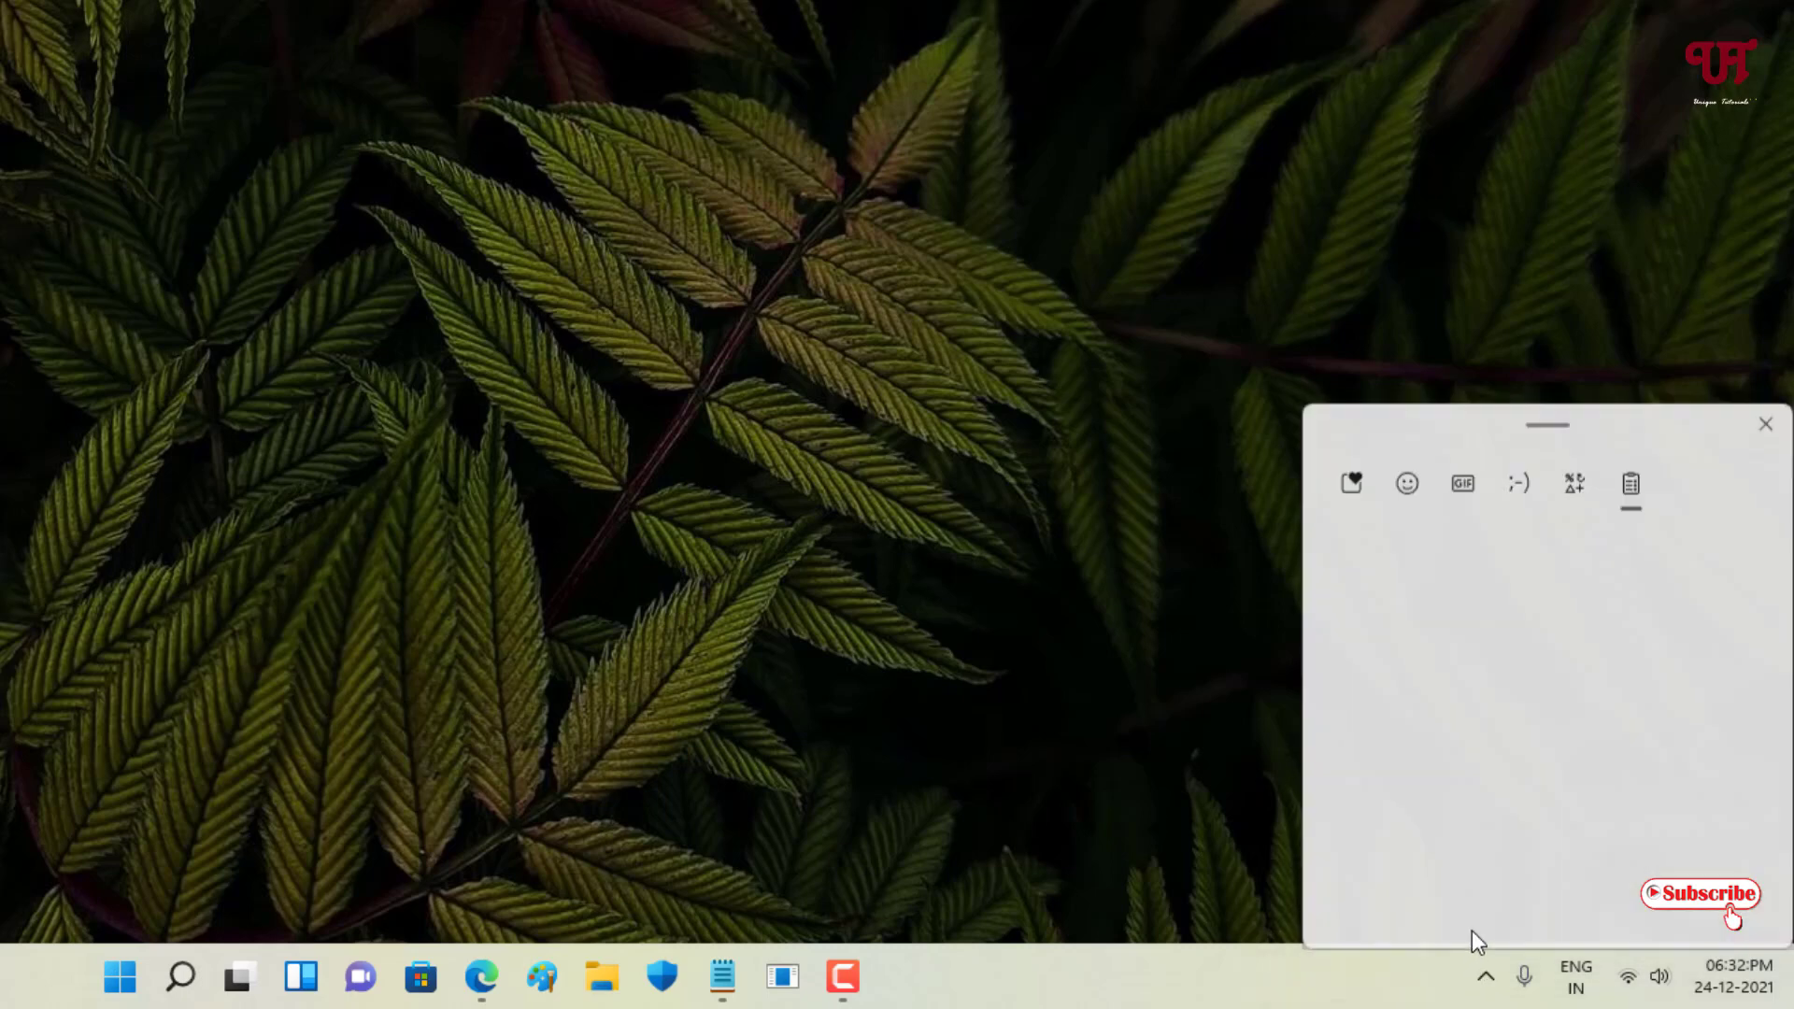
pyautogui.press('Down')
pyautogui.press('Down')
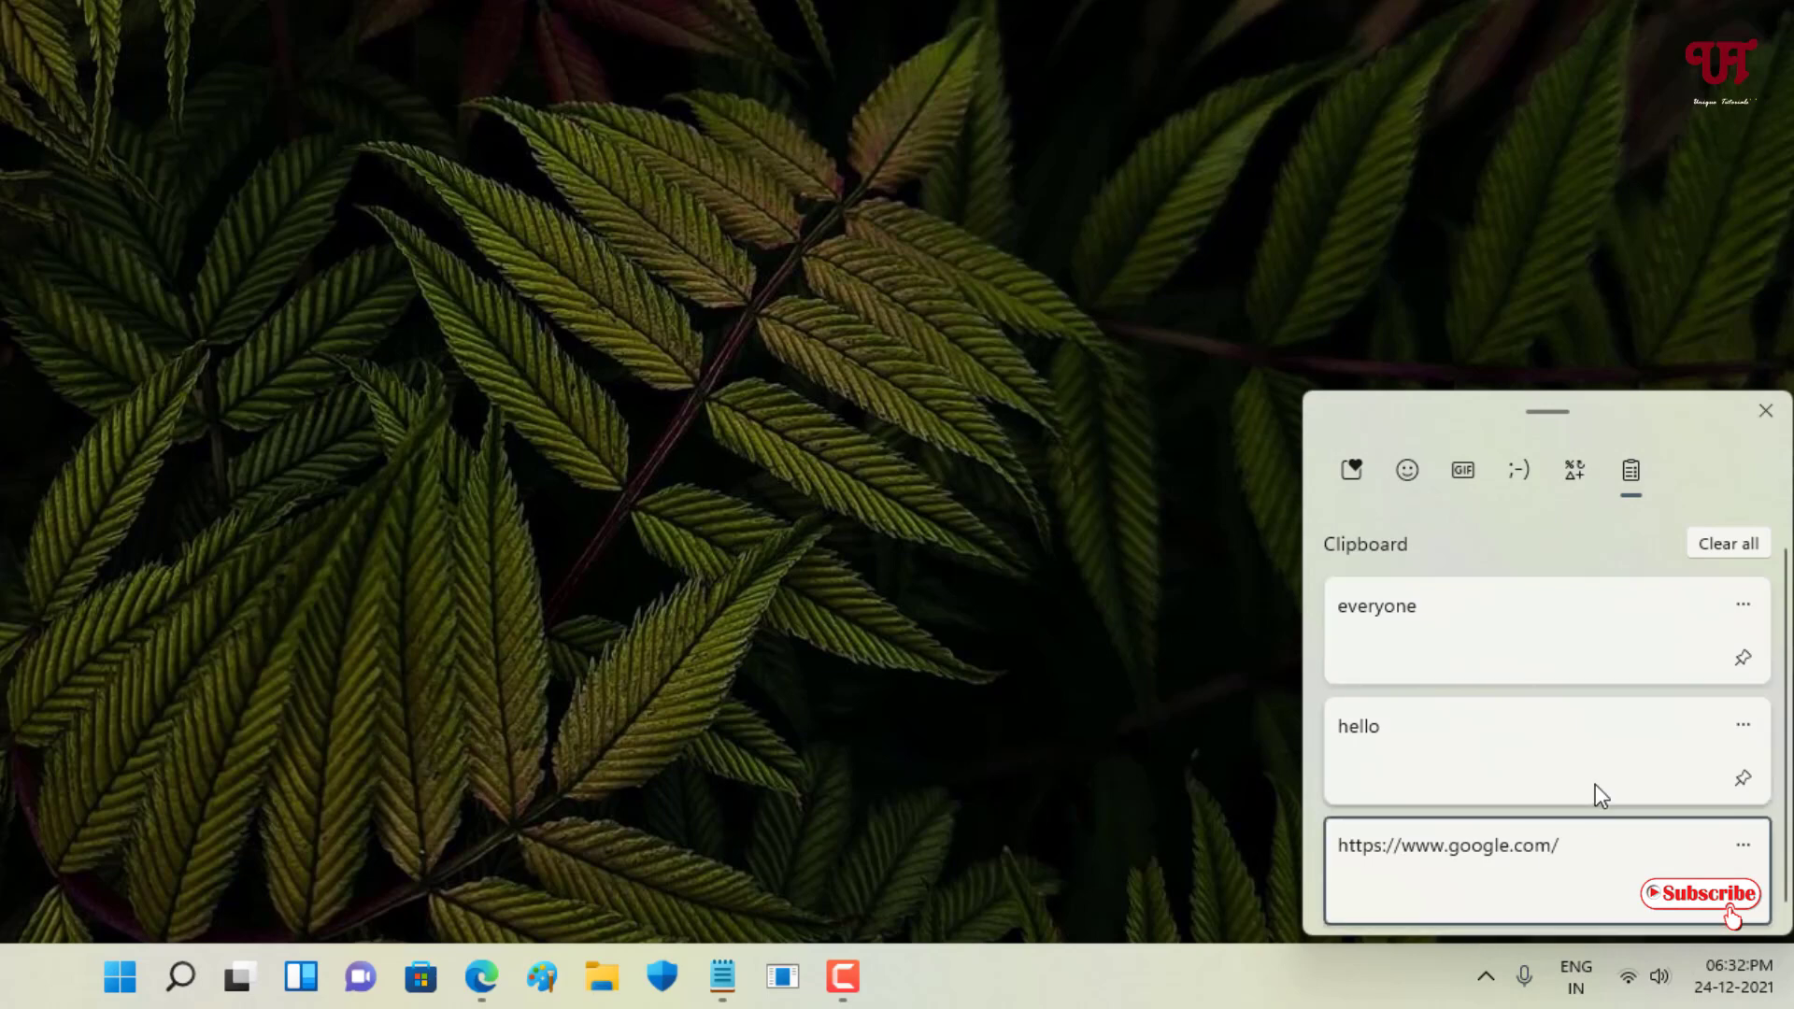
# - Pin the 'everyone' item and clear all other clipboard entries, leaving only it
pyautogui.click(1744, 659)
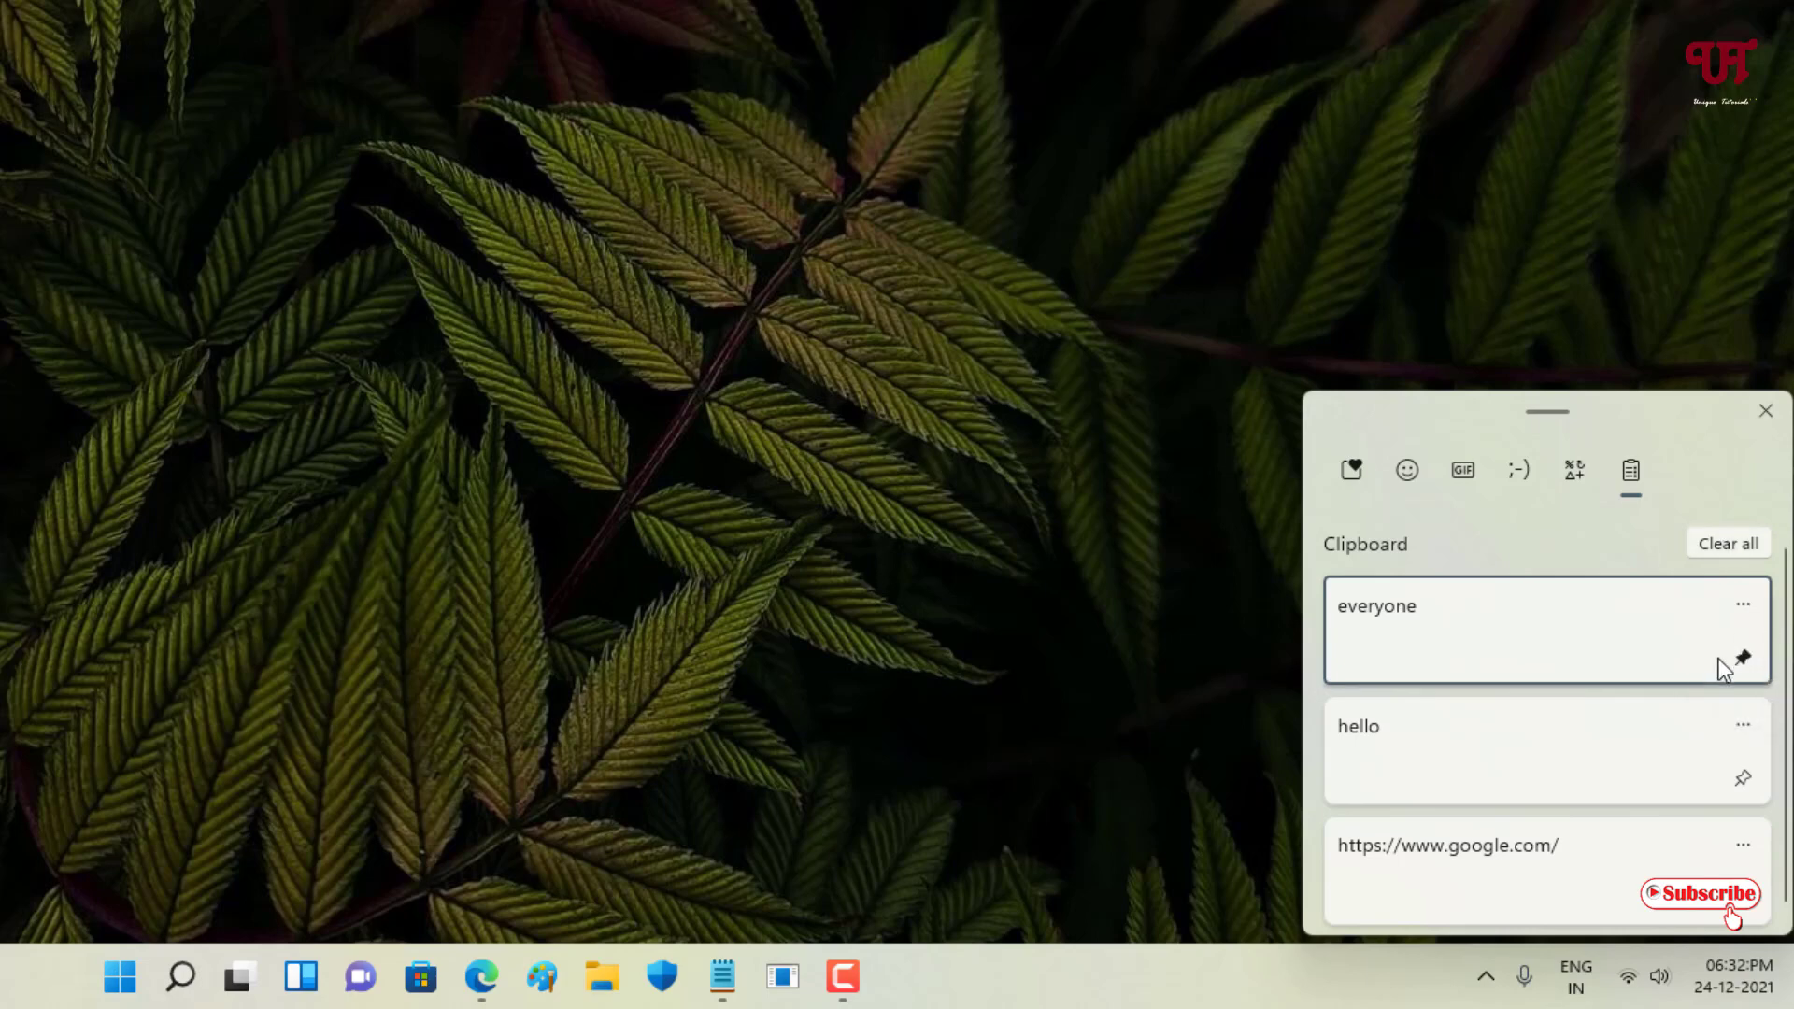
pyautogui.click(1716, 545)
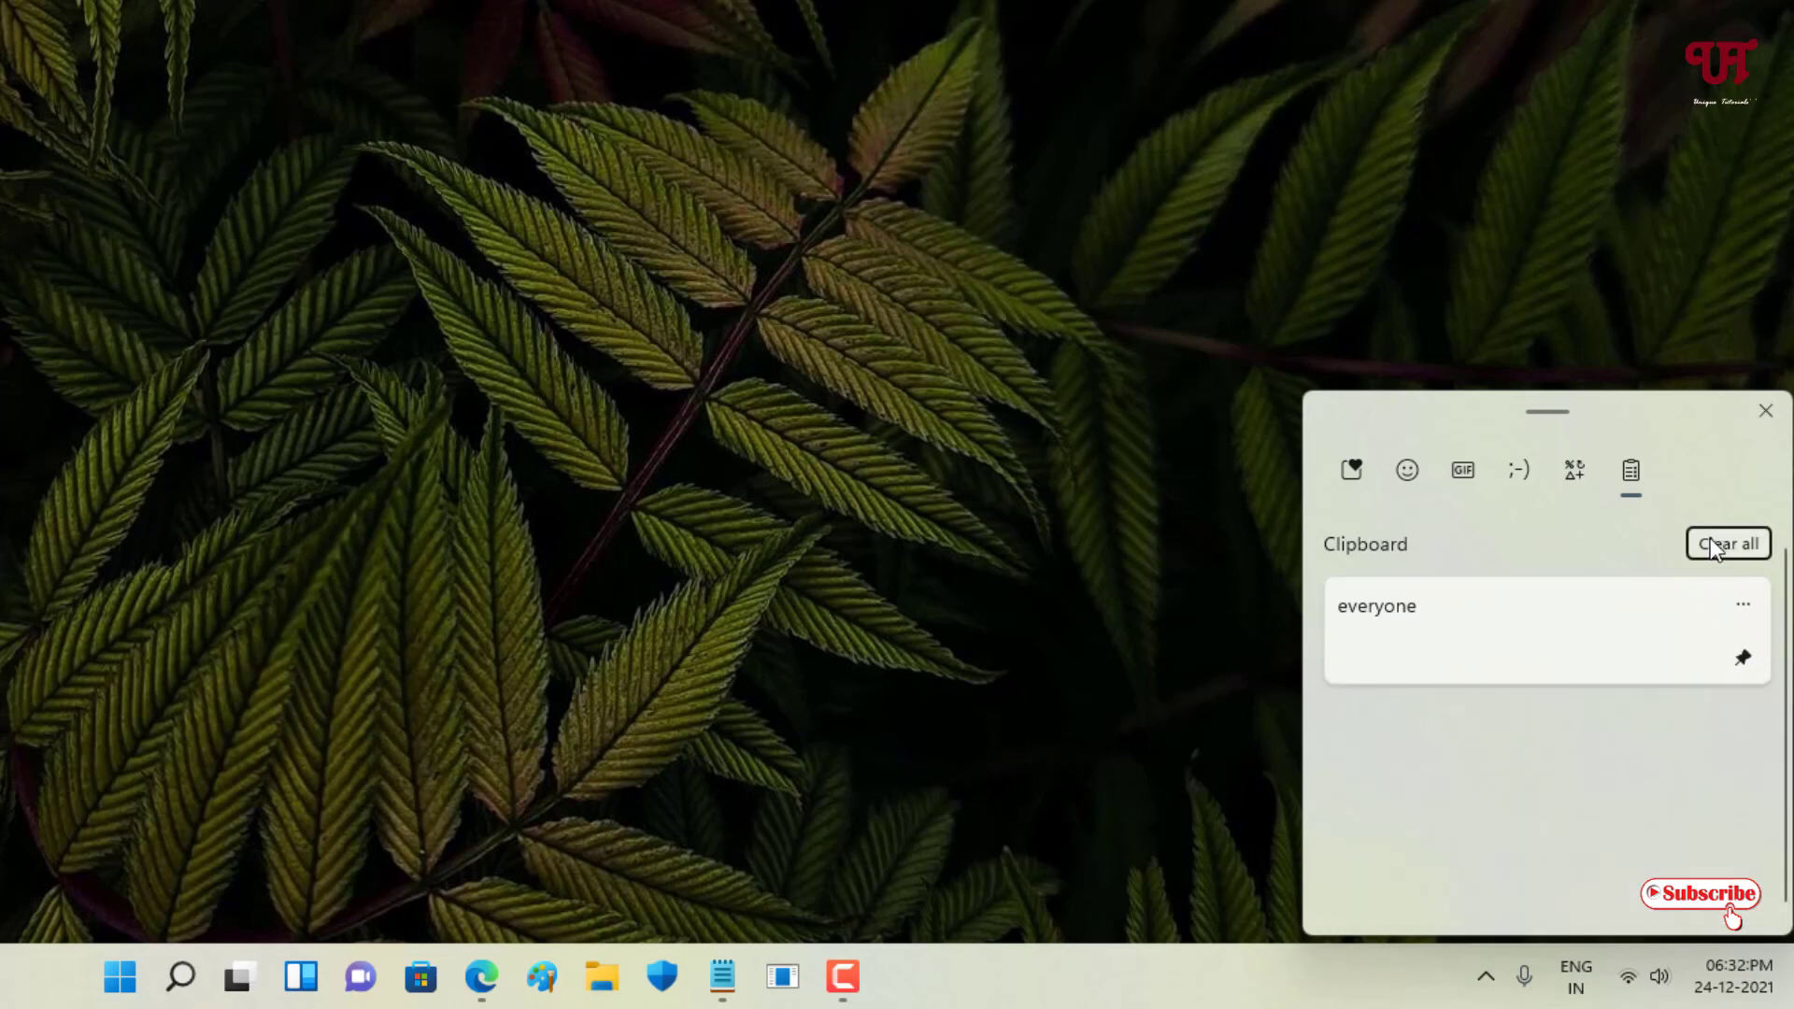
pyautogui.click(1743, 606)
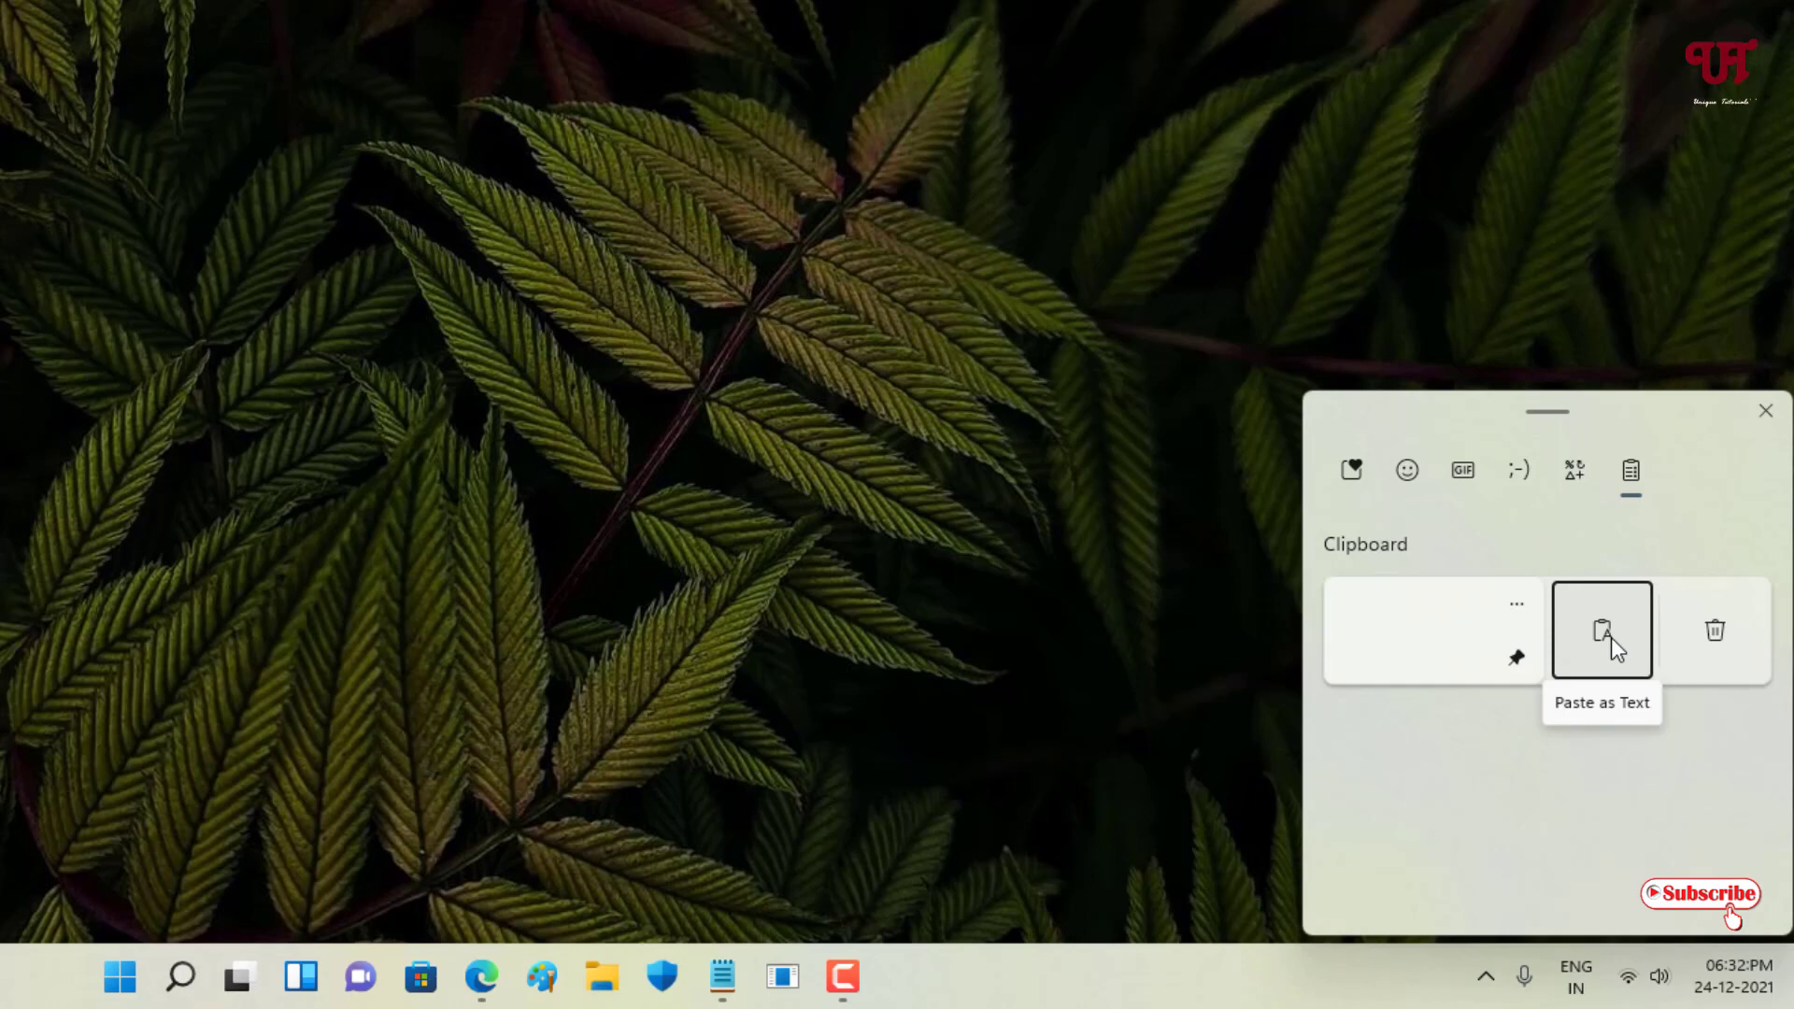
pyautogui.click(1517, 605)
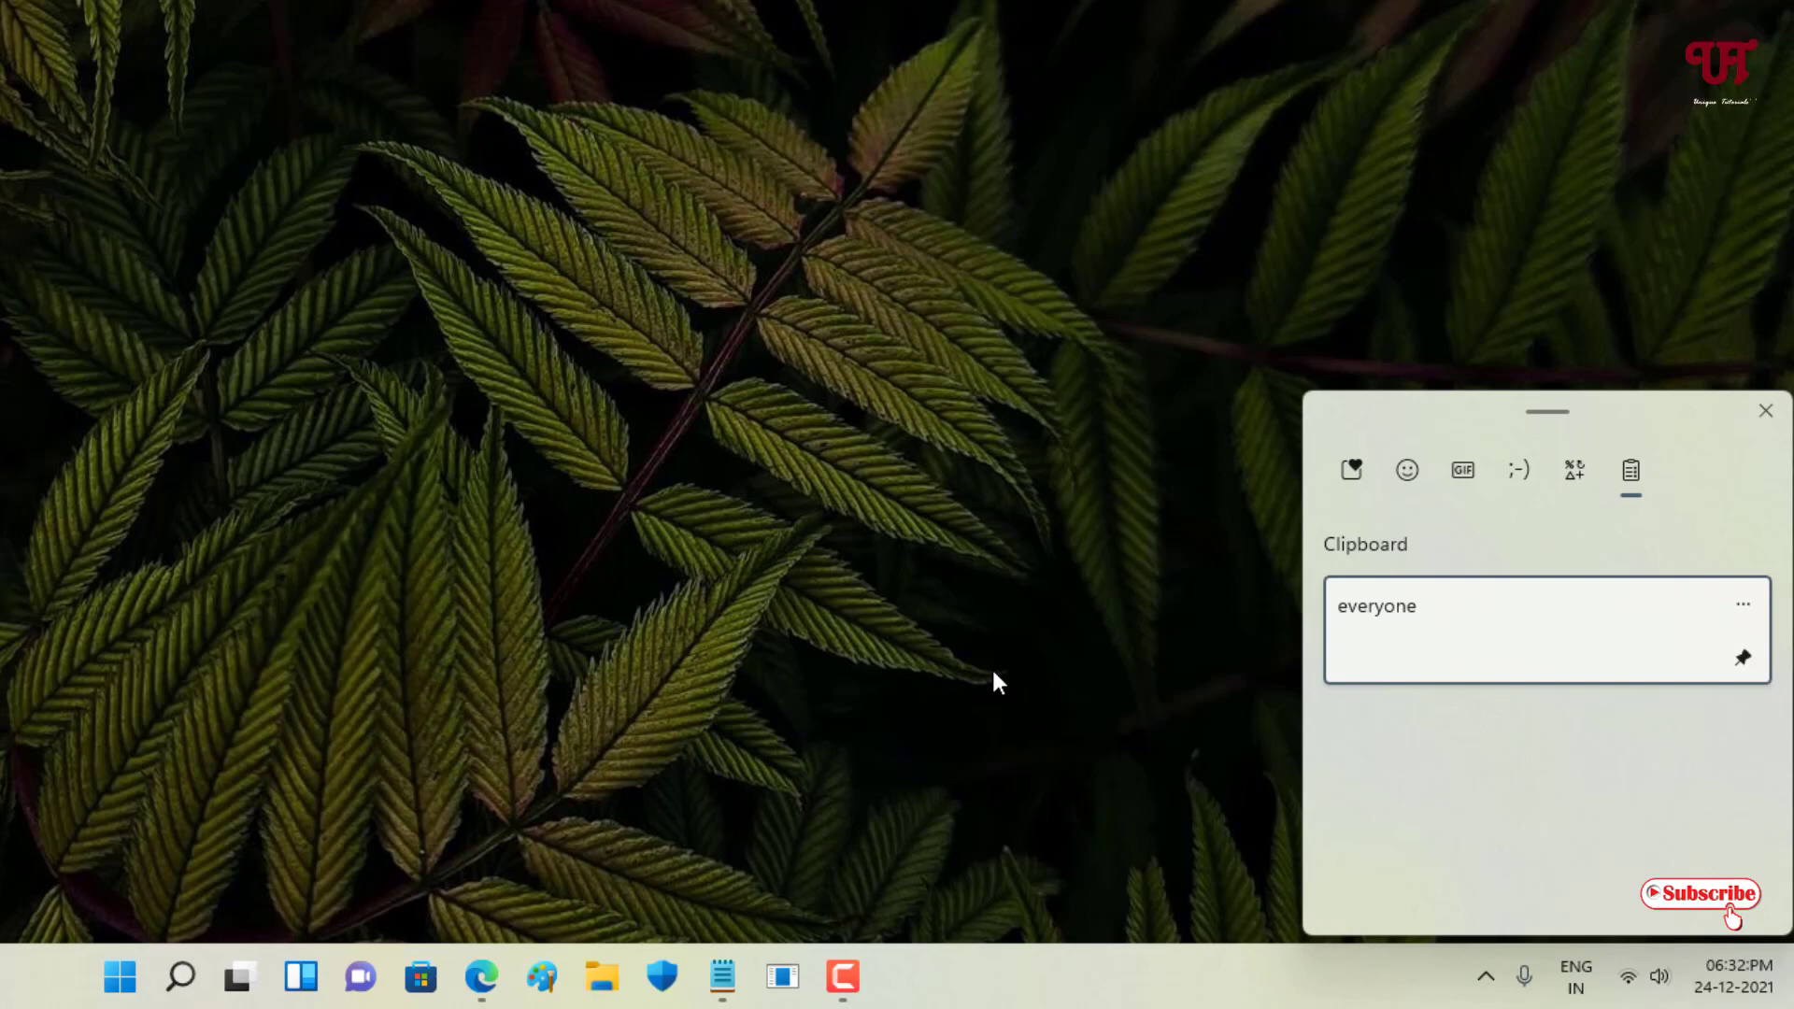
# - Dismiss the clipboard history panel with Esc
pyautogui.press('Escape')
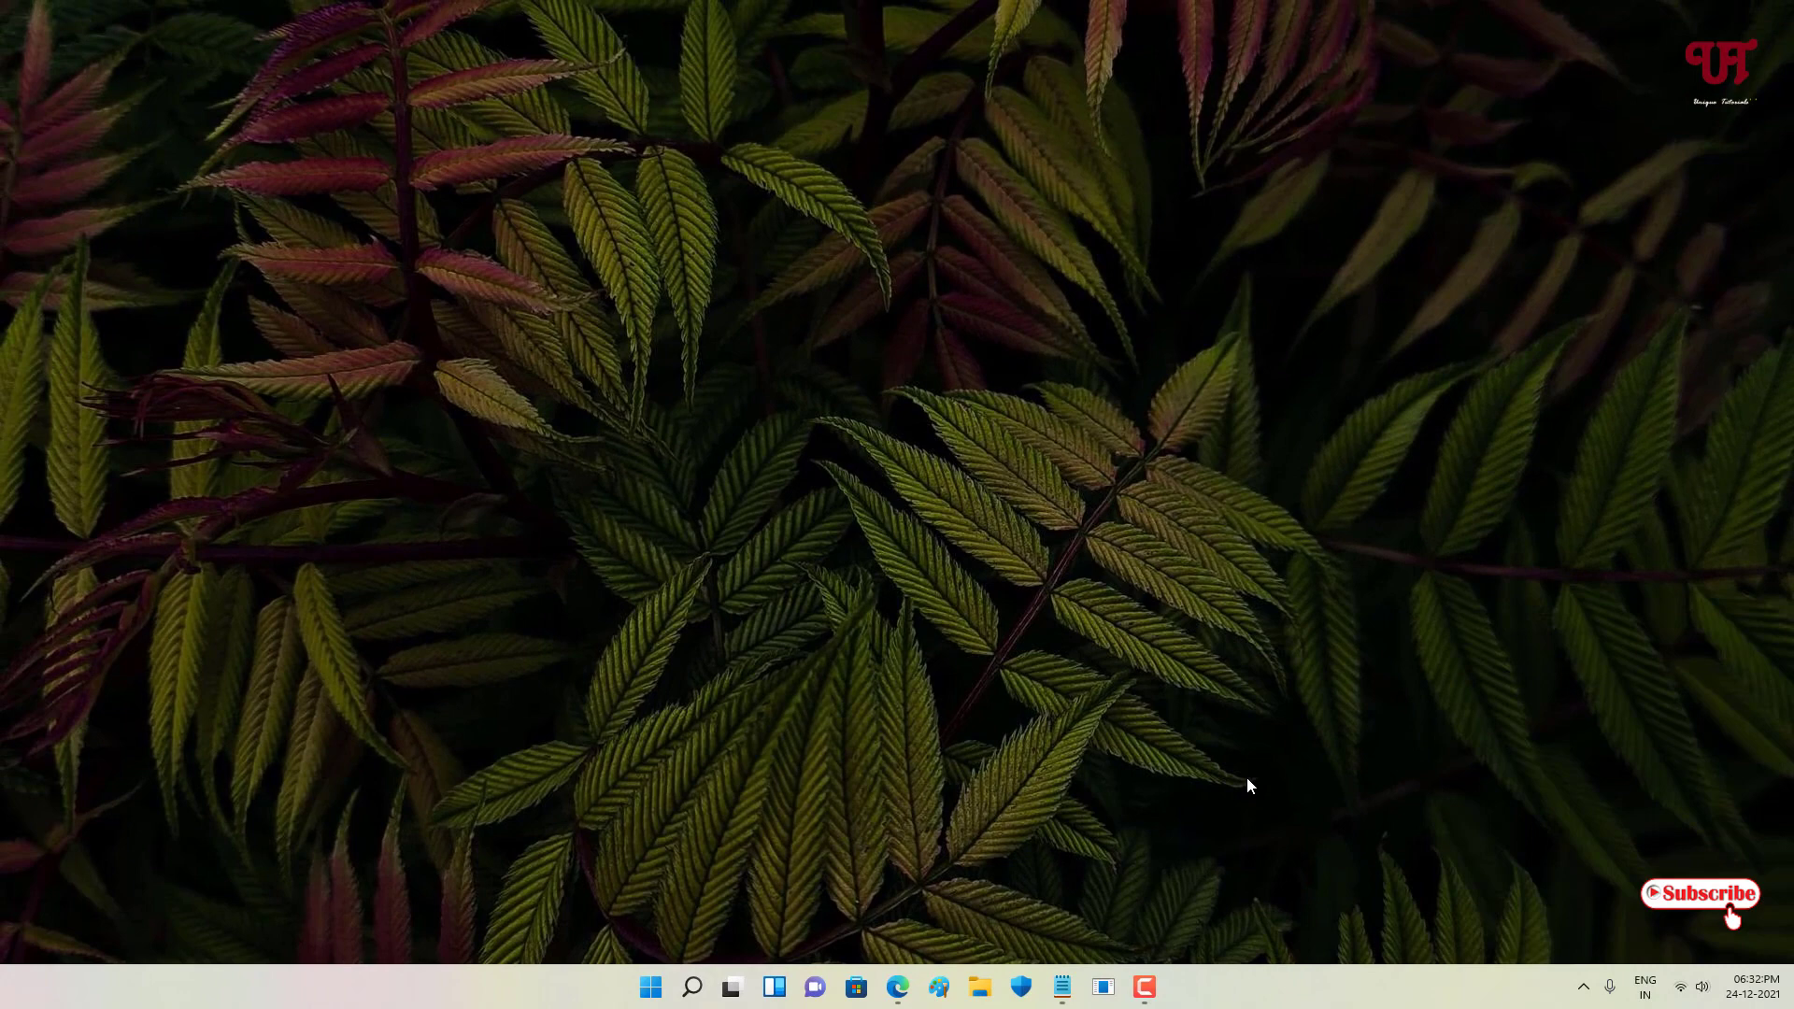